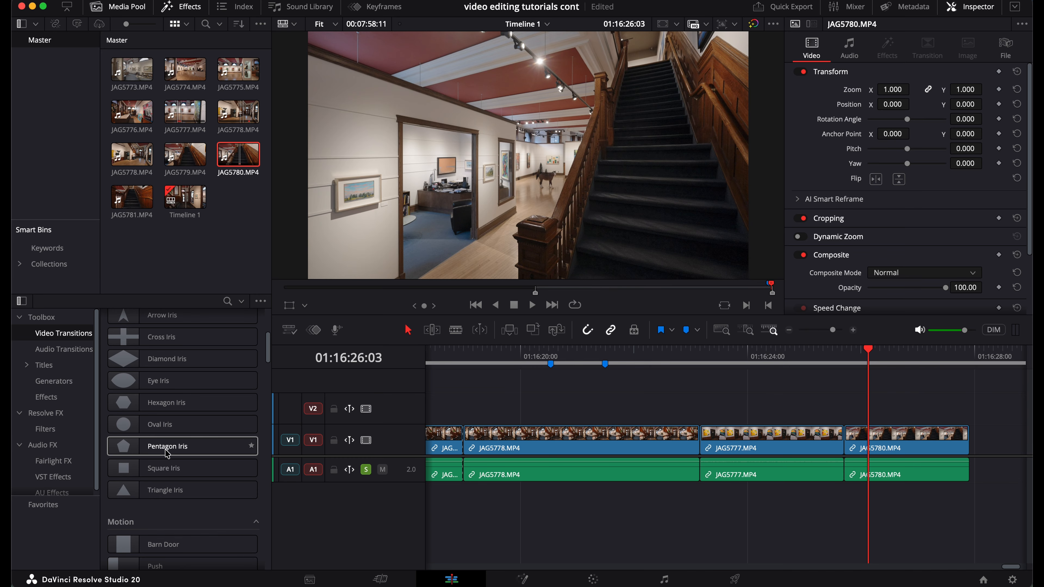
Apply a Cross Dissolve video transition at the cut between JAG5777.MP4 and JAG5780.MP4.
scroll(166, 454, "down", 10)
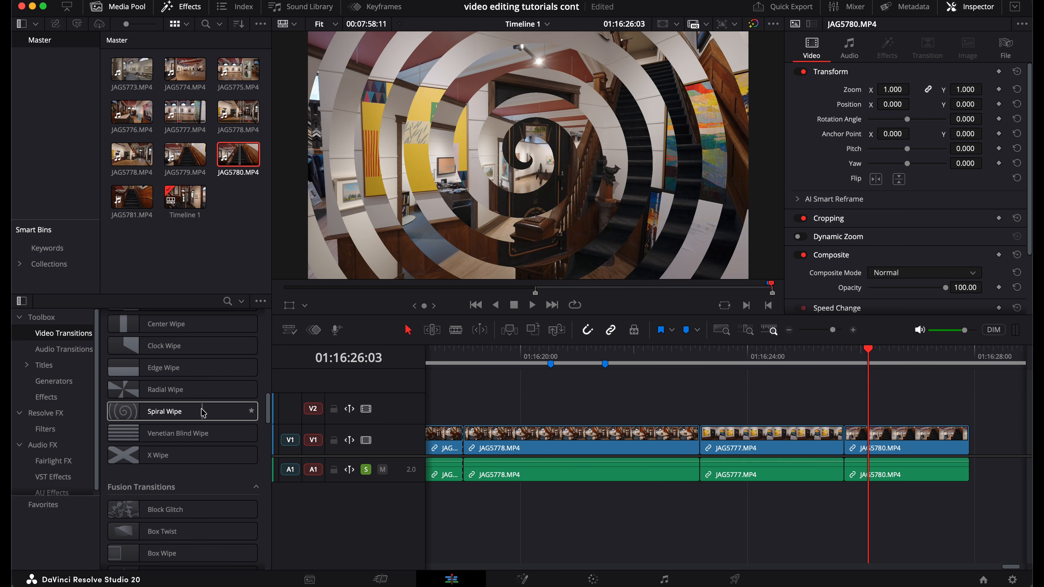
scroll(178, 404, "down", 3)
scroll(177, 405, "up", 20)
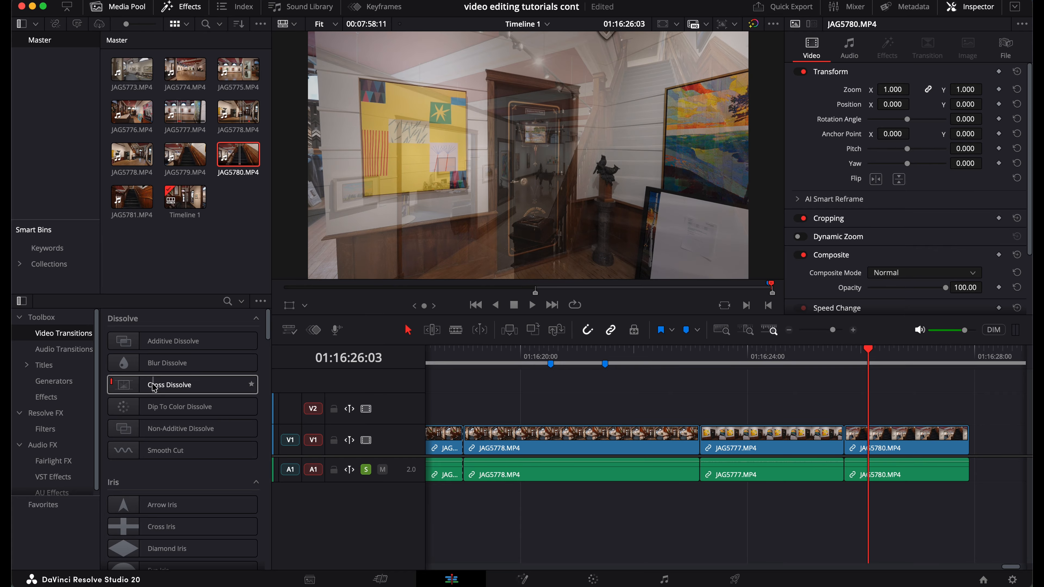
left_click_drag(154, 388, 837, 438)
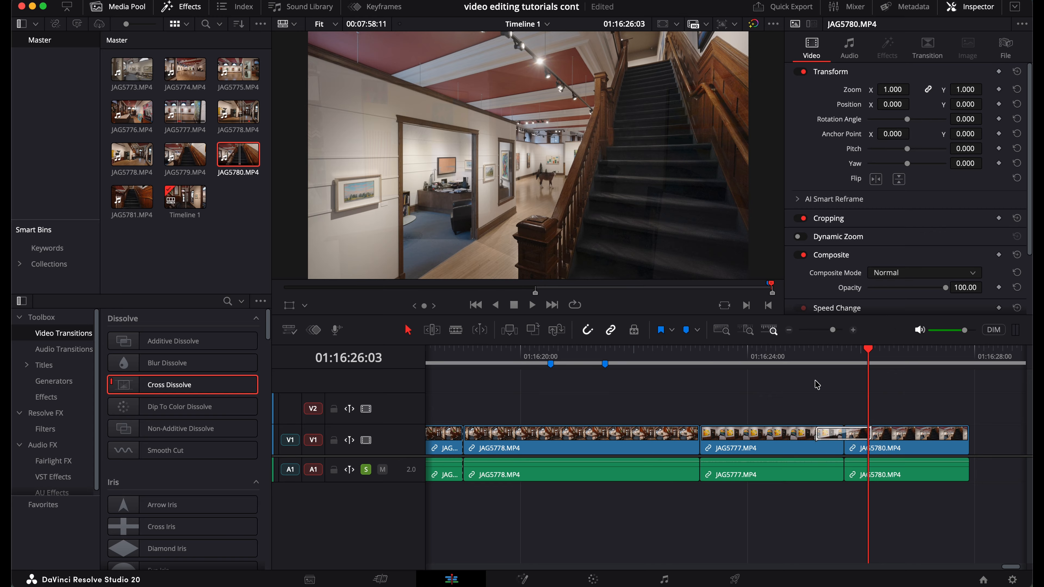
Play through the Cross Dissolve twice from just before the cut and undo adding it.
left_click(794, 356)
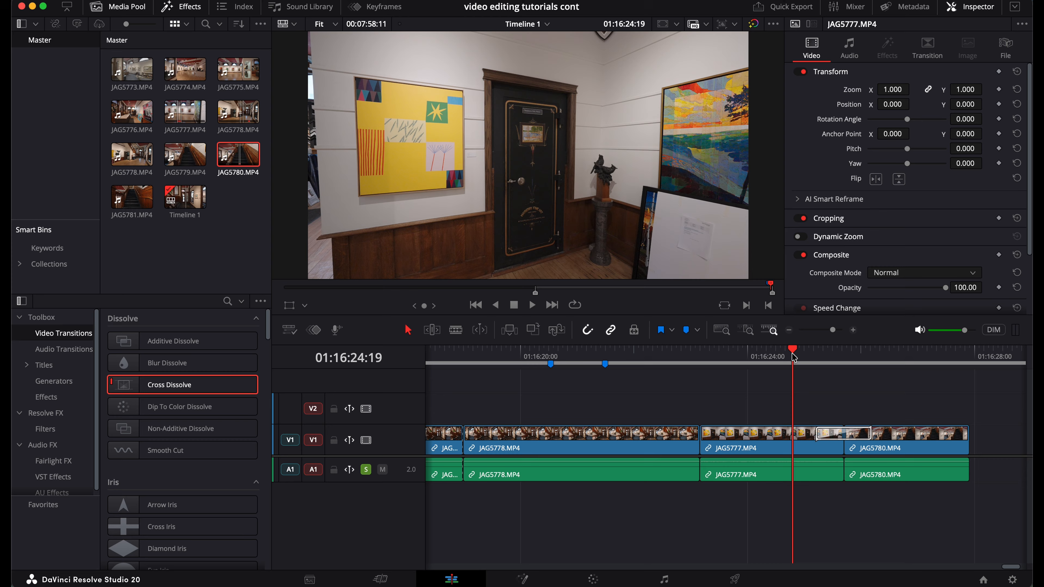
key("space")
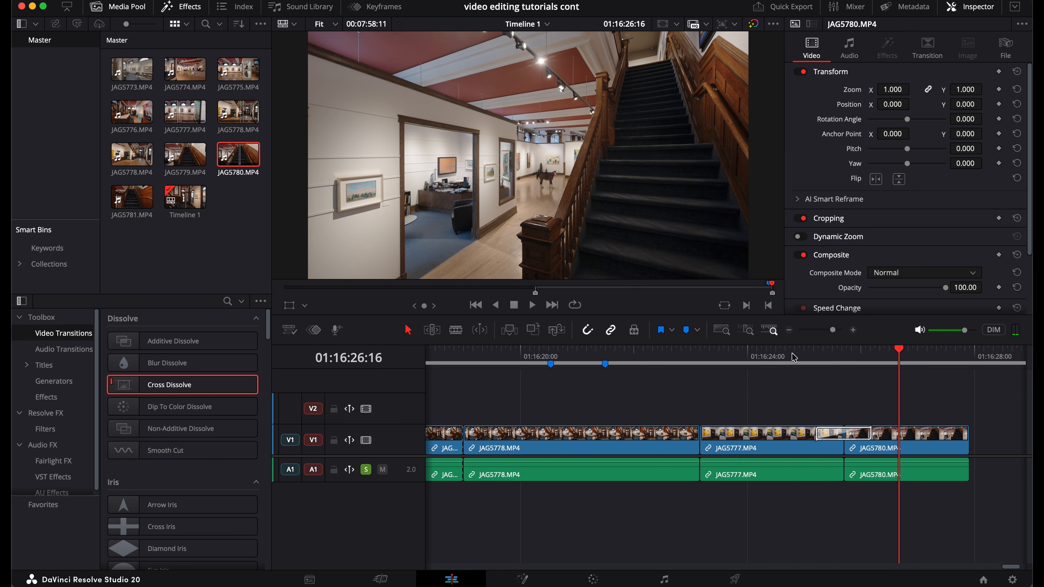
left_click(794, 356)
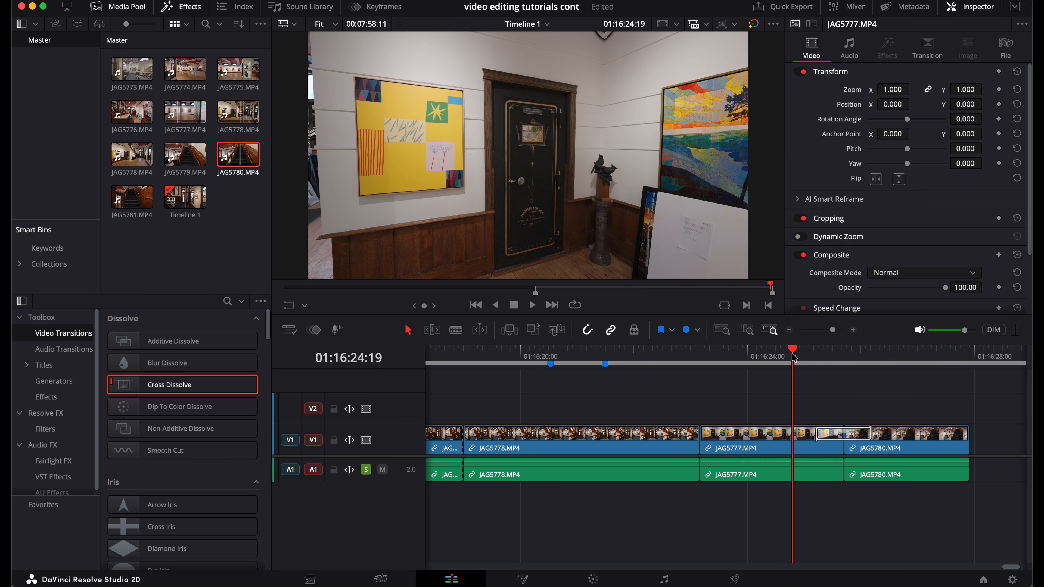
key("space")
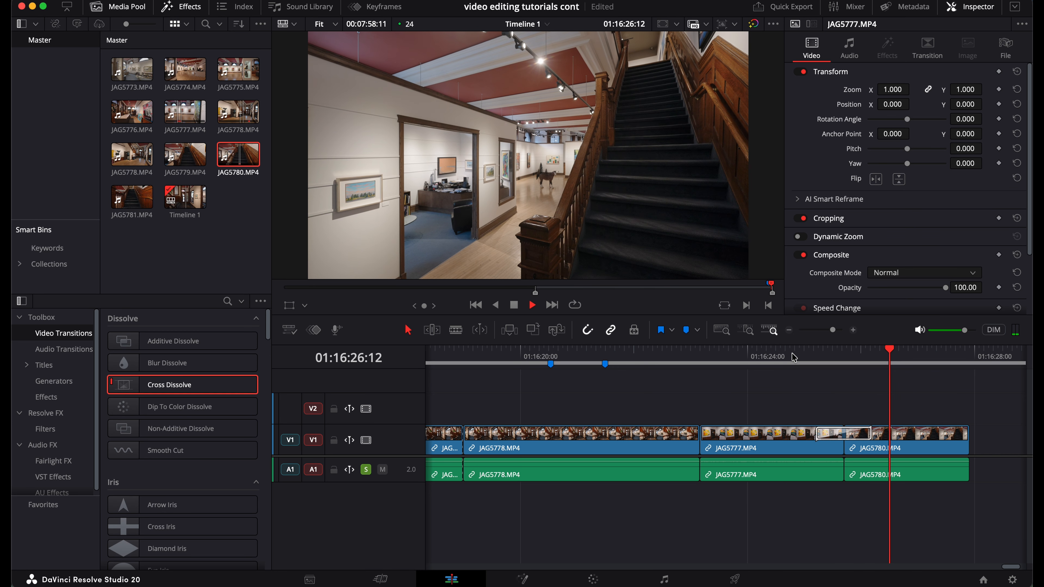
key("space")
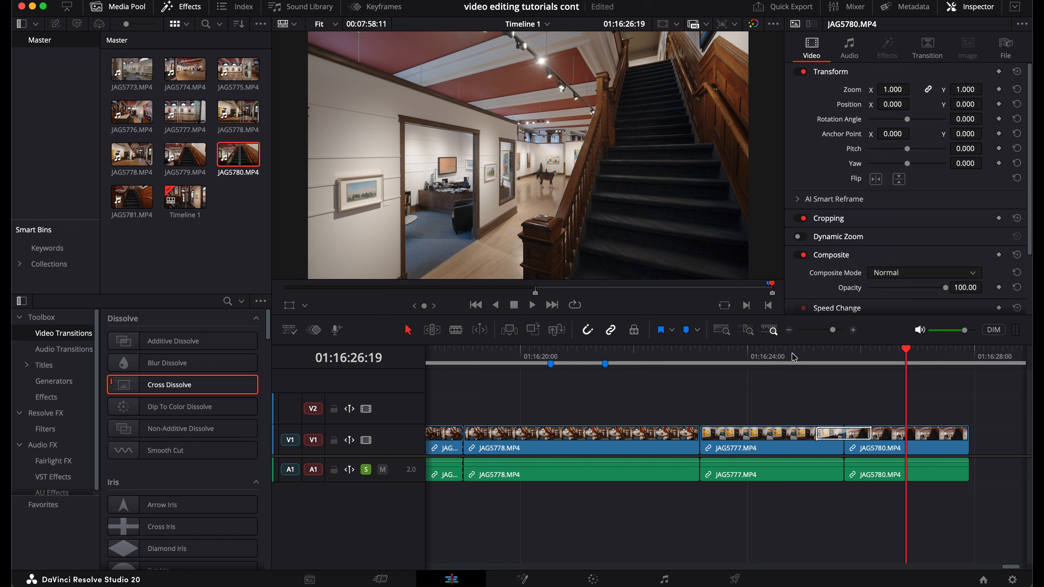
key("super+z")
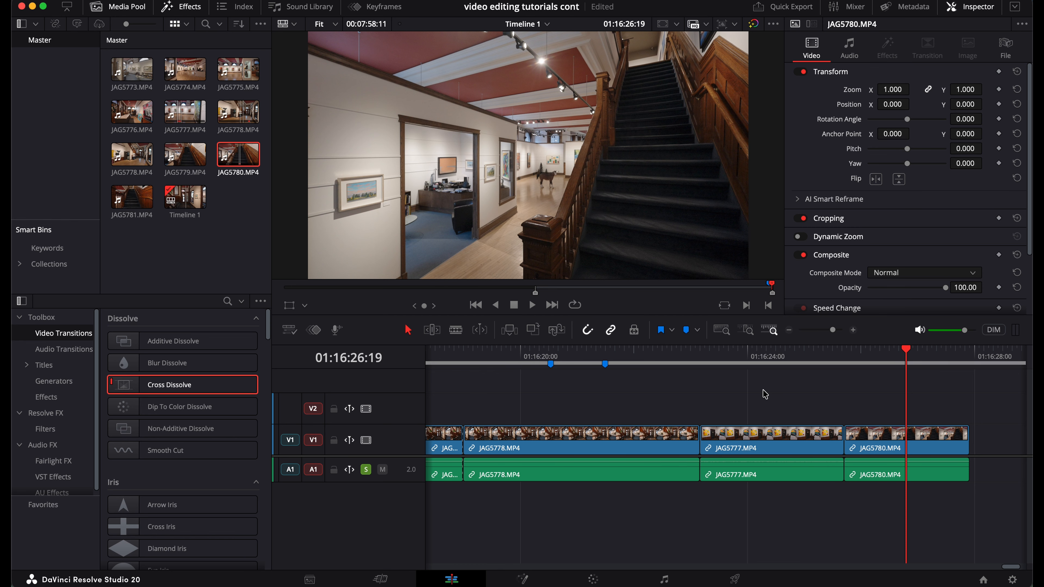
Add a short fade-in at the start of the first JAG5778.MP4 video clip and play it back.
scroll(765, 394, "left", 10)
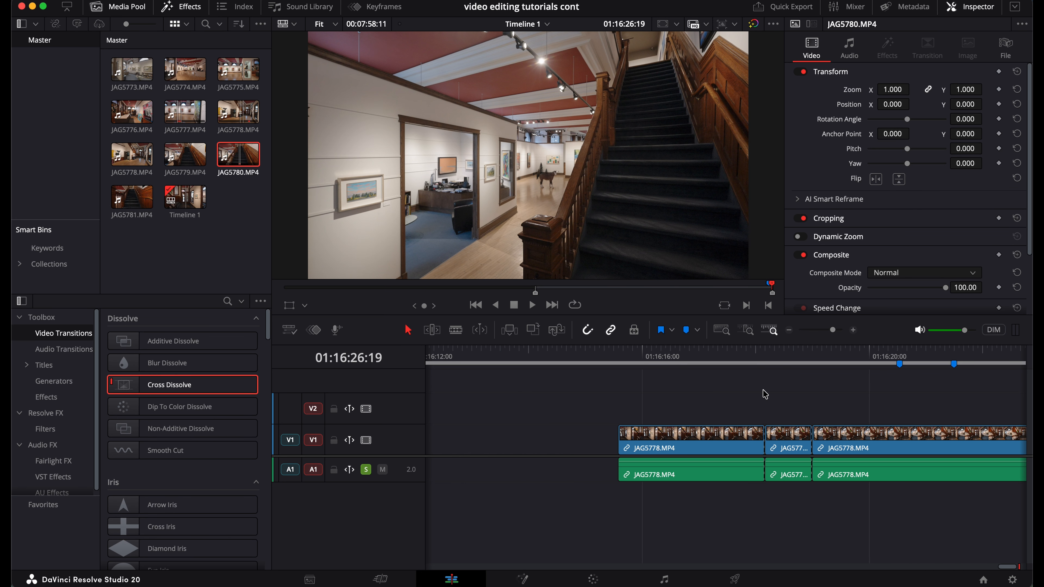
left_click(618, 354)
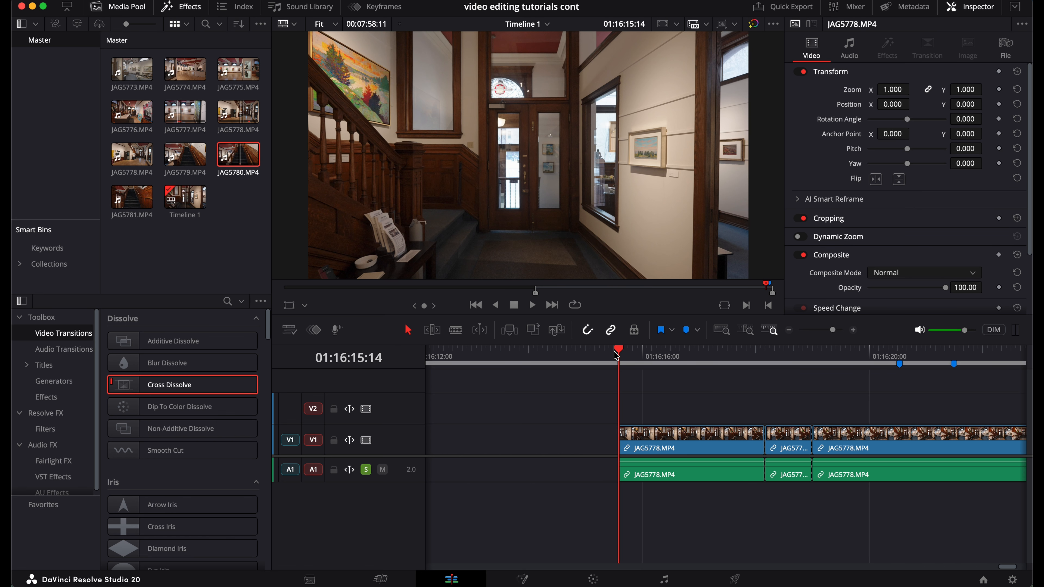
left_click_drag(622, 430, 639, 428)
left_click(619, 427)
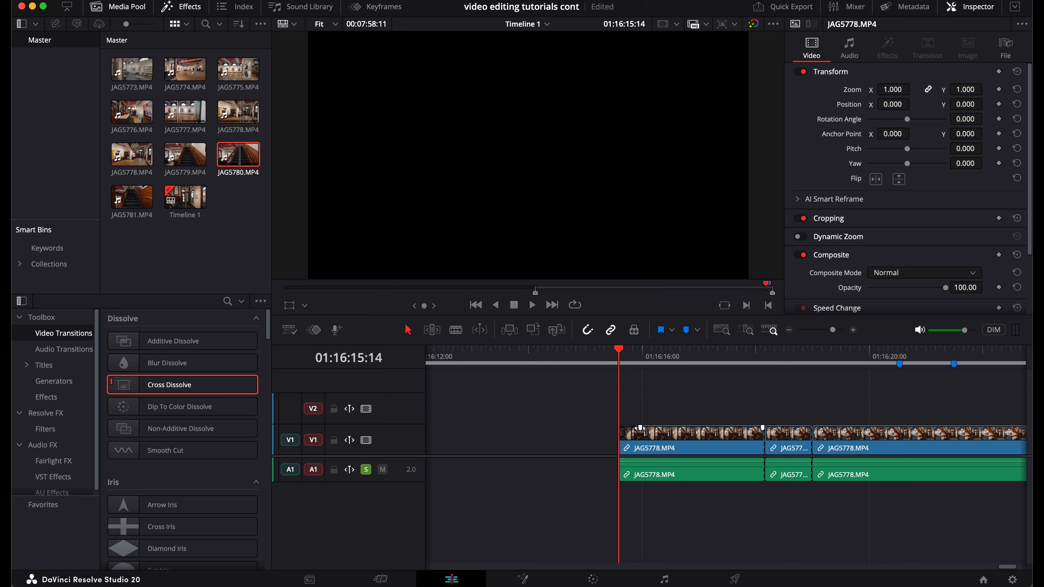
key("space")
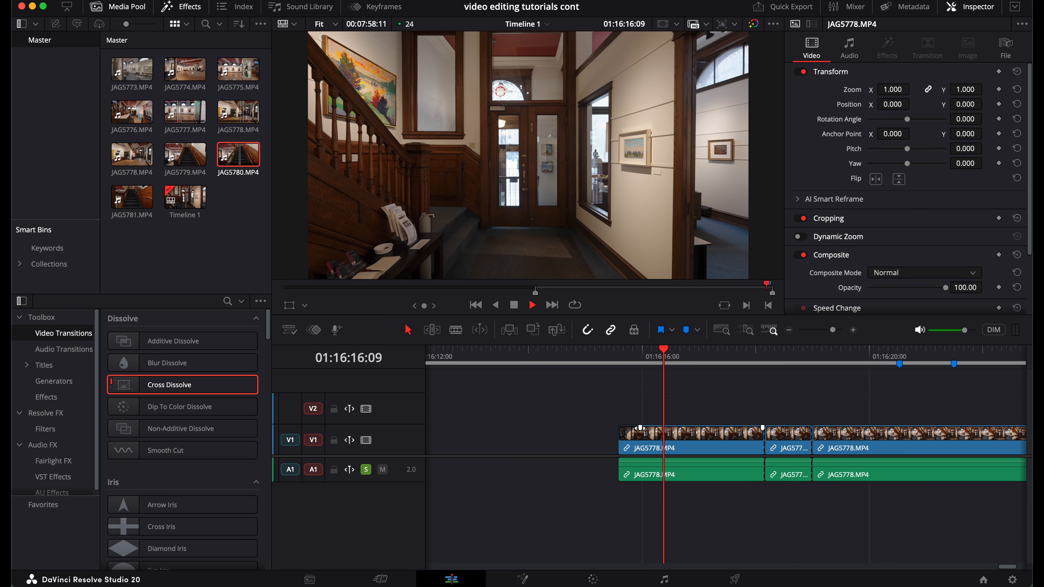
Lengthen the fade-in on the first JAG5778.MP4 clip to about twice as long and preview it from the clip's start.
left_click_drag(640, 428, 659, 430)
left_click(615, 356)
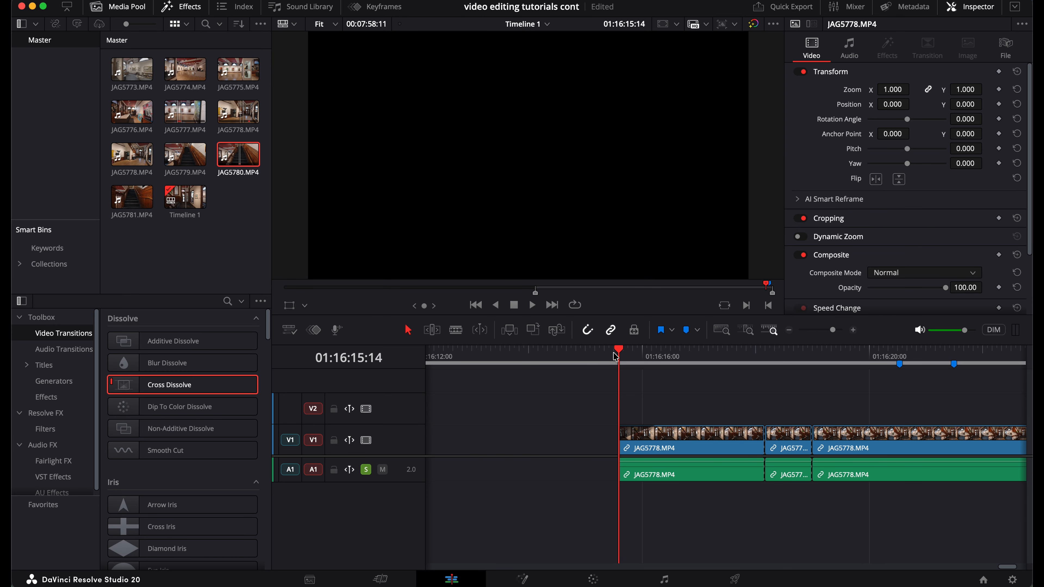
key("space")
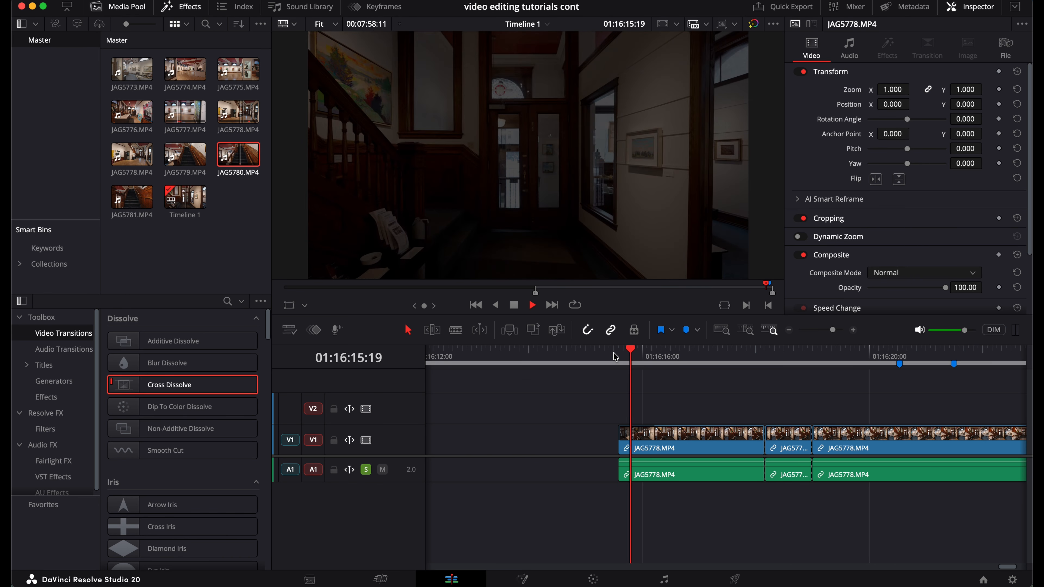
key("space")
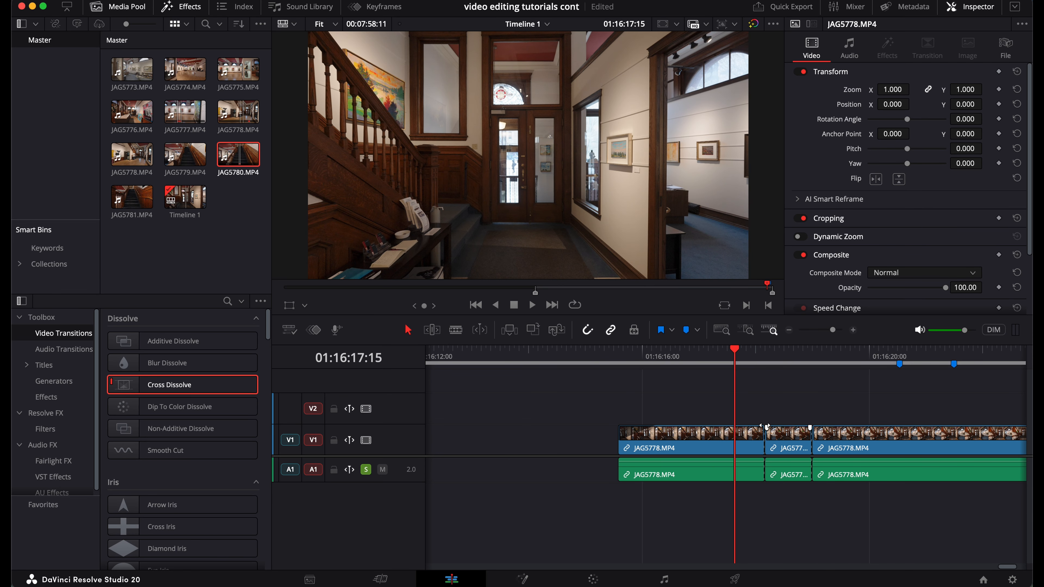
Fade out the end of the last JAG5778.MP4 clip, fade in the start of JAG5777.MP4, and play through the cut twice.
scroll(771, 426, "right", 10)
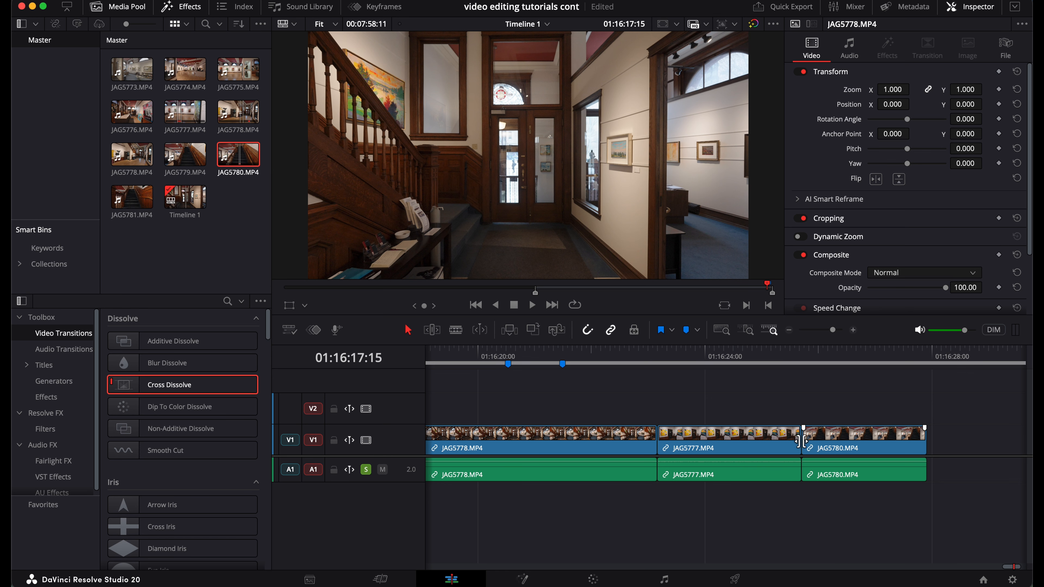
left_click_drag(655, 428, 630, 427)
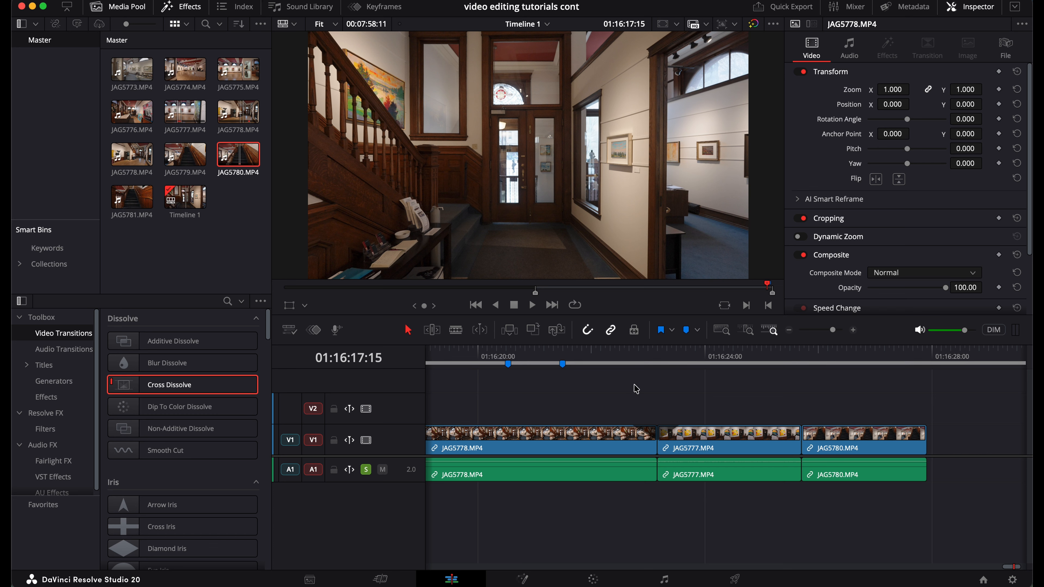
left_click(616, 359)
key("space")
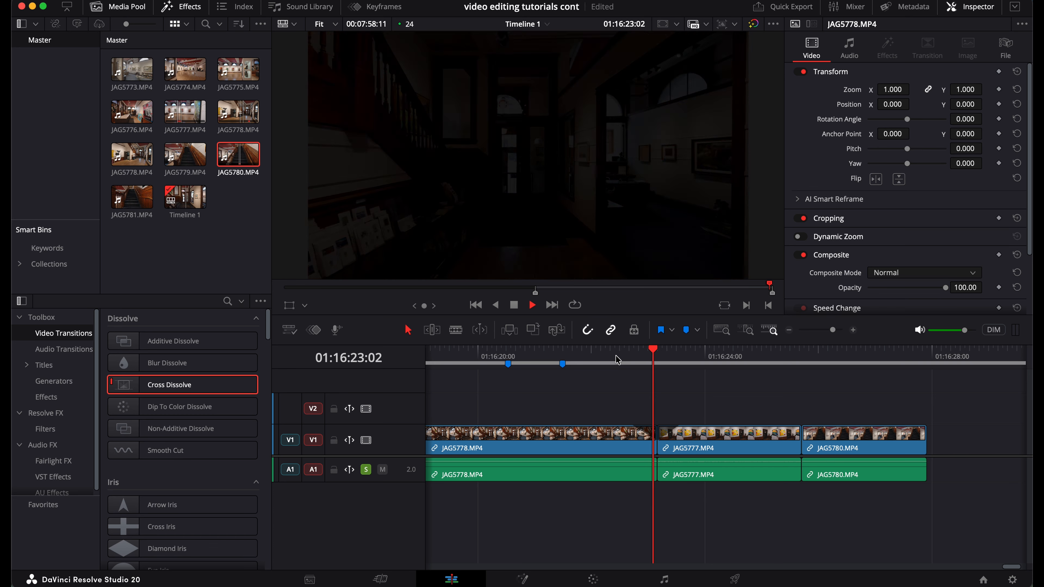
key("space")
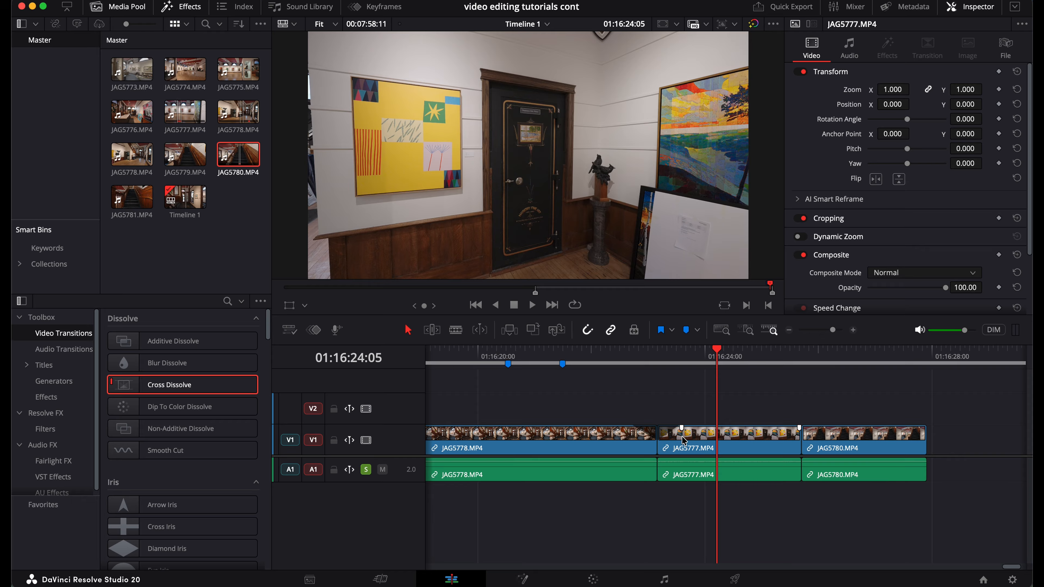
left_click(615, 360)
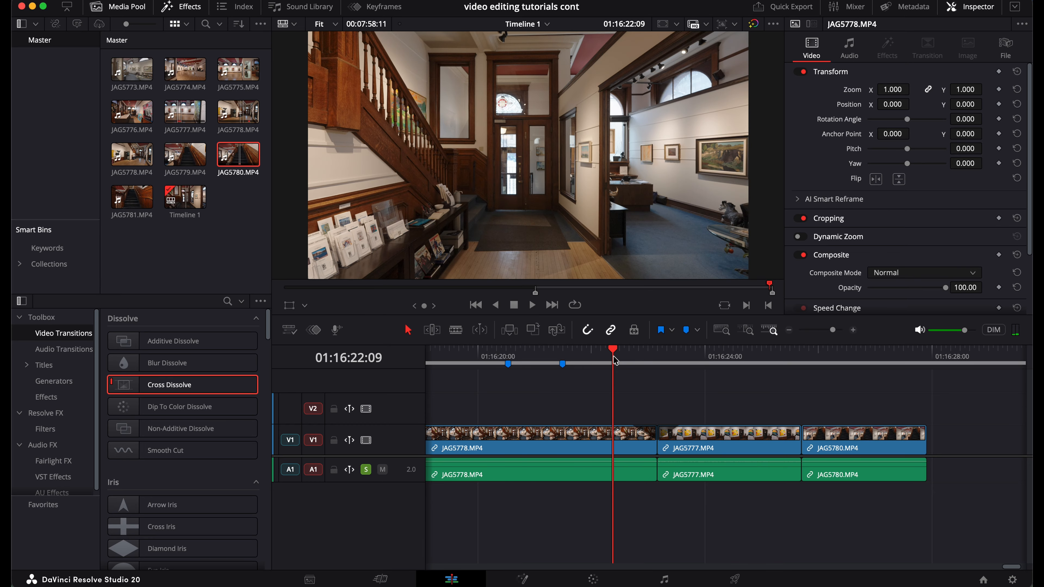
key("space")
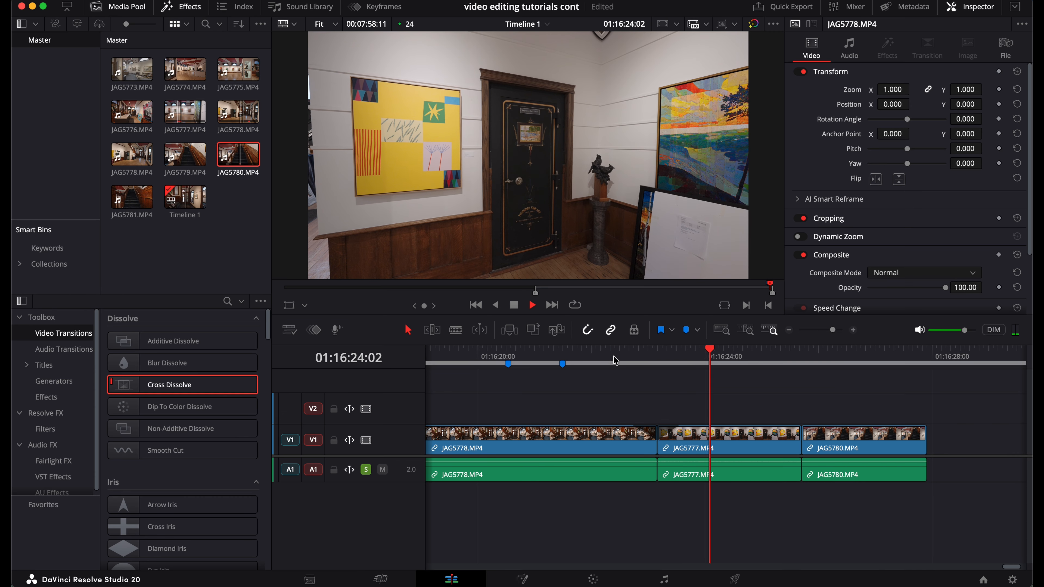
key("space")
Replace the fades between JAG5778.MP4 and JAG5777.MP4 with a Dip To Color Dissolve transition and play through it.
mouse_move(630, 428)
left_mouse_down()
mouse_move(682, 429)
mouse_move(648, 428)
left_mouse_up()
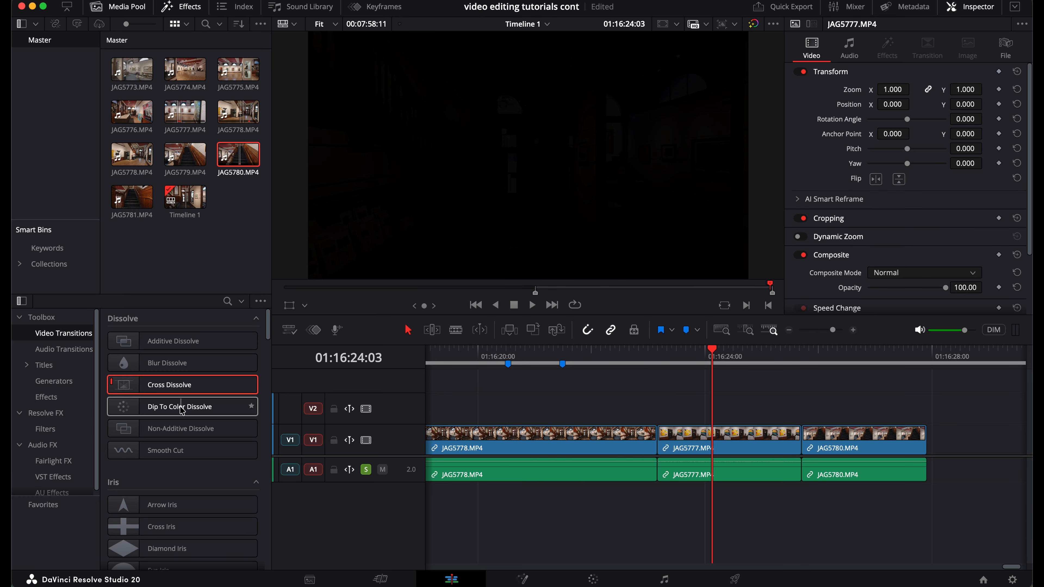
left_click_drag(182, 411, 655, 438)
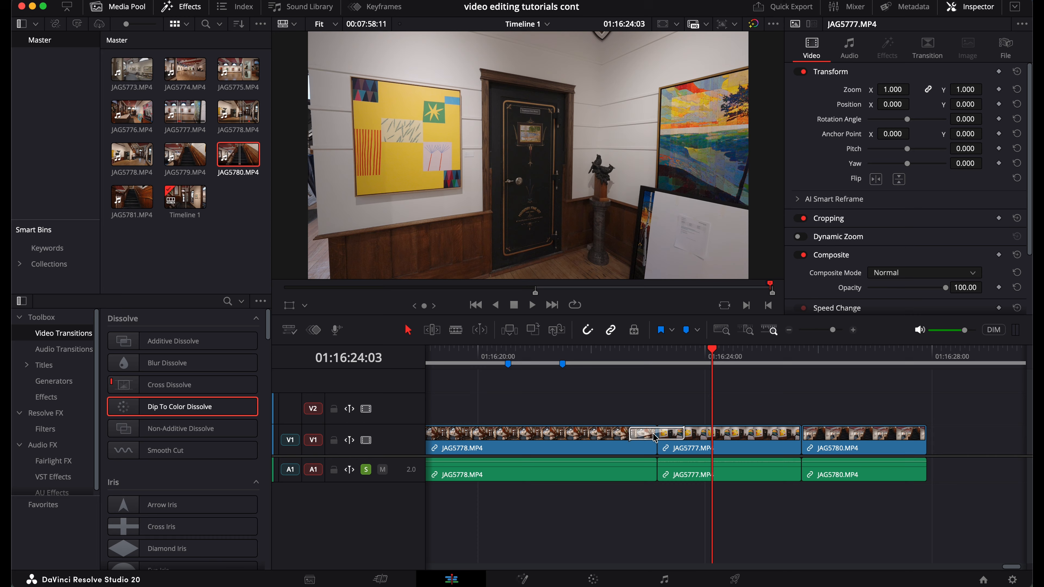
left_click(614, 357)
key("space")
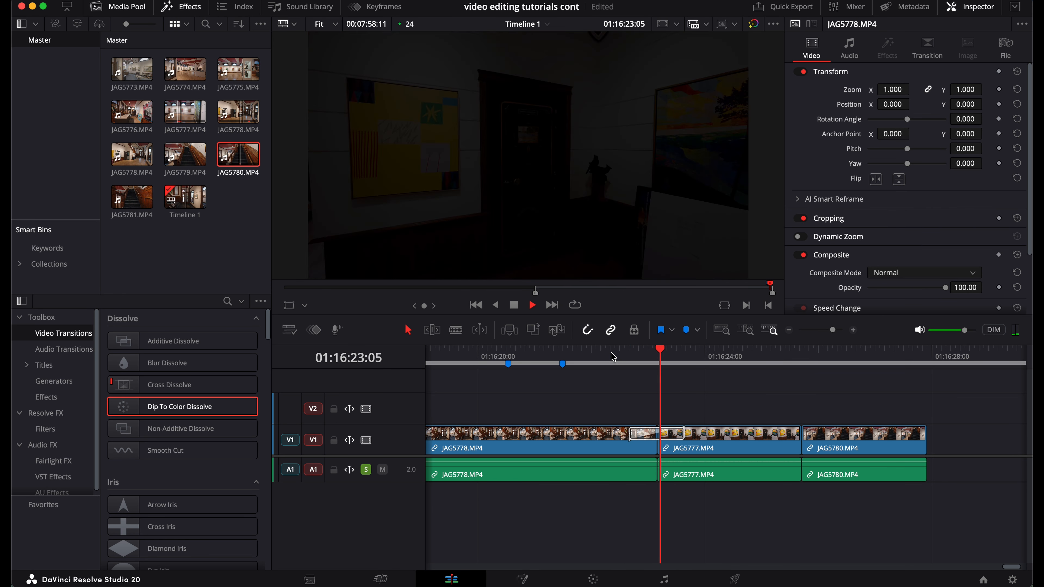
key("space")
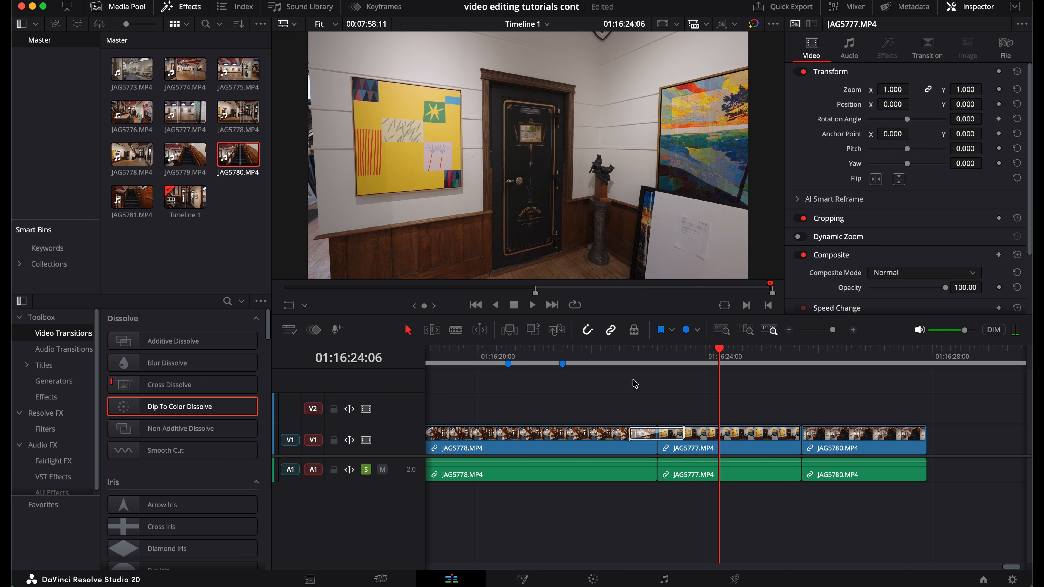
Set the Dip To Color Dissolve transition's color to white.
left_click(646, 437)
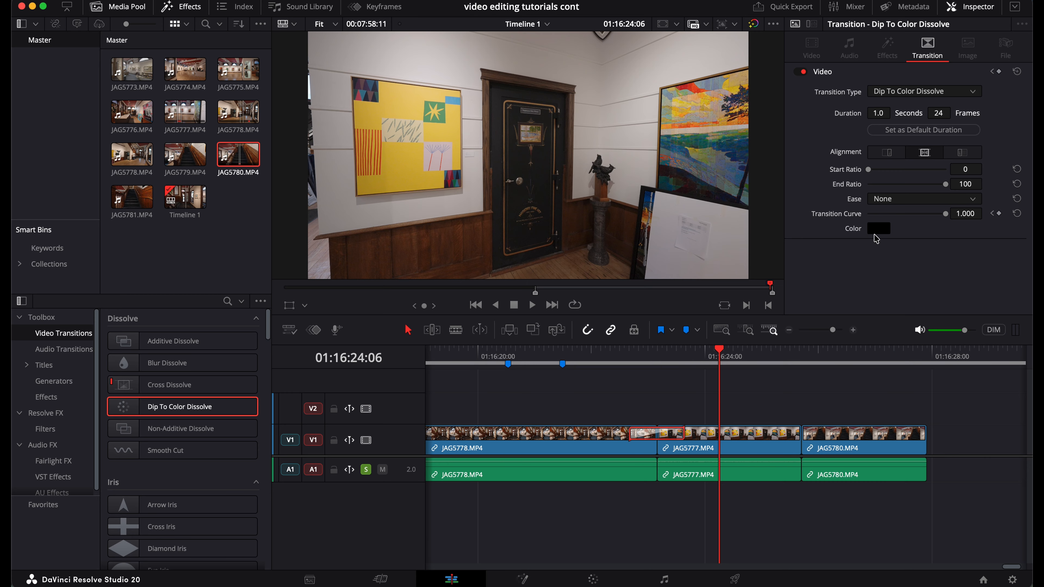
left_click(877, 231)
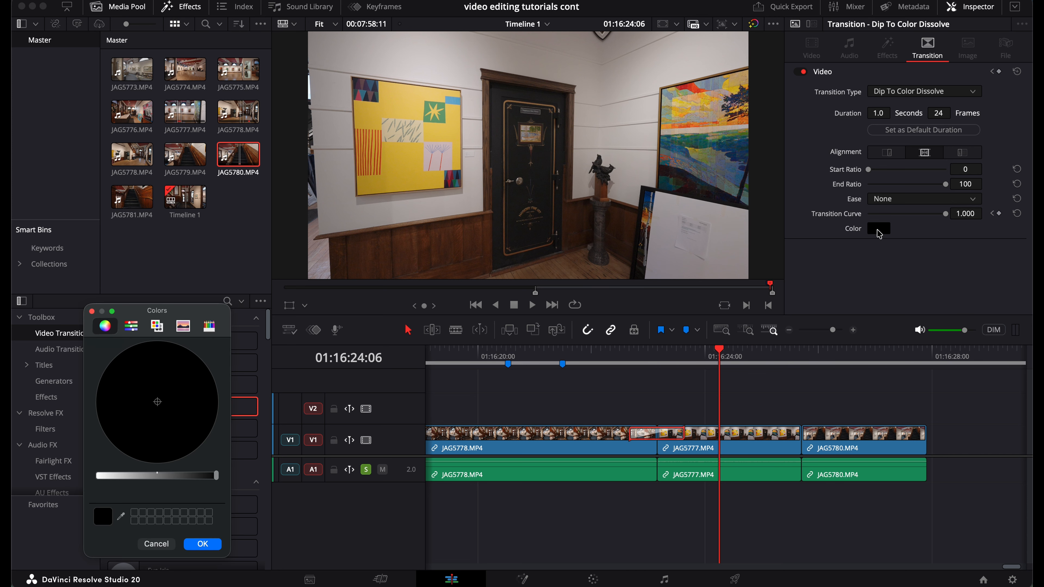
left_click(102, 478)
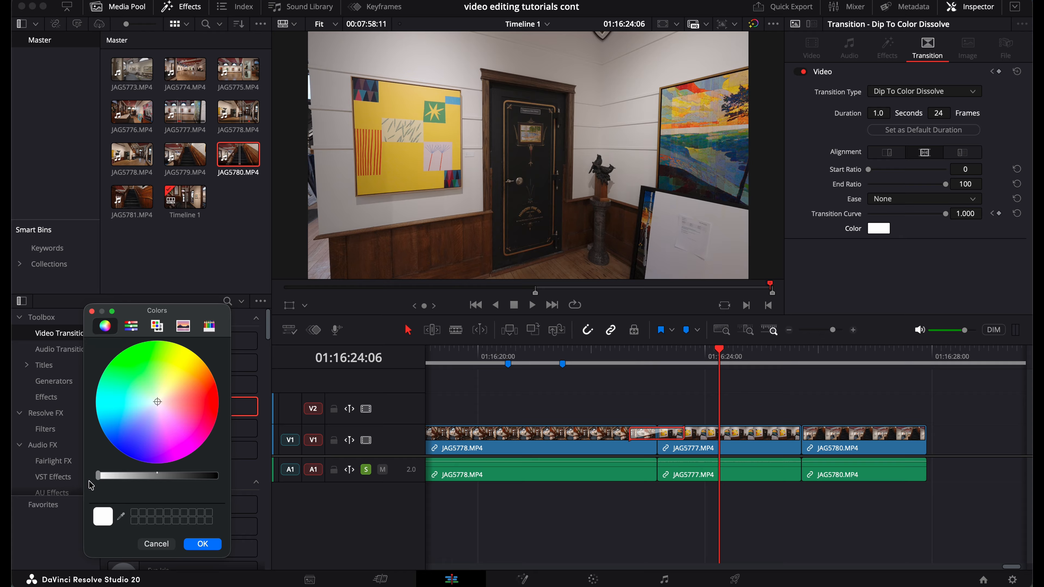
left_click(203, 544)
Play back the white Dip To Color Dissolve from just before the transition.
left_click(608, 352)
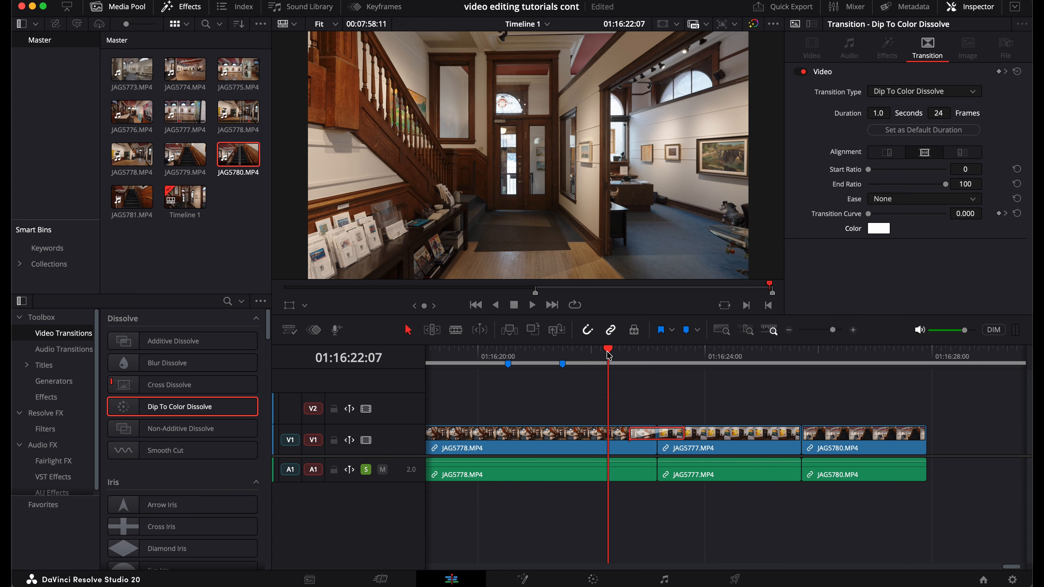
key("space")
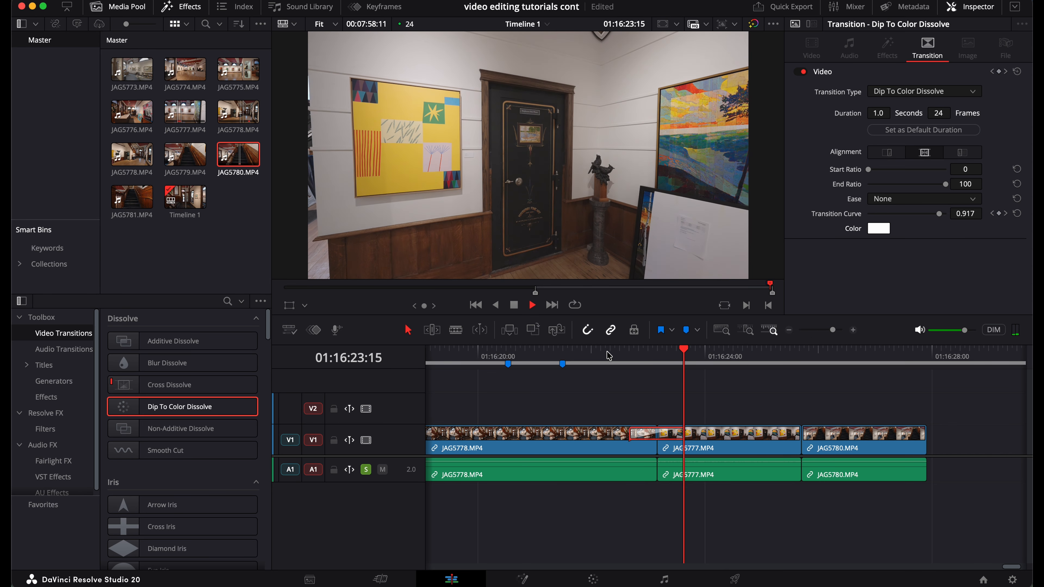
key("space")
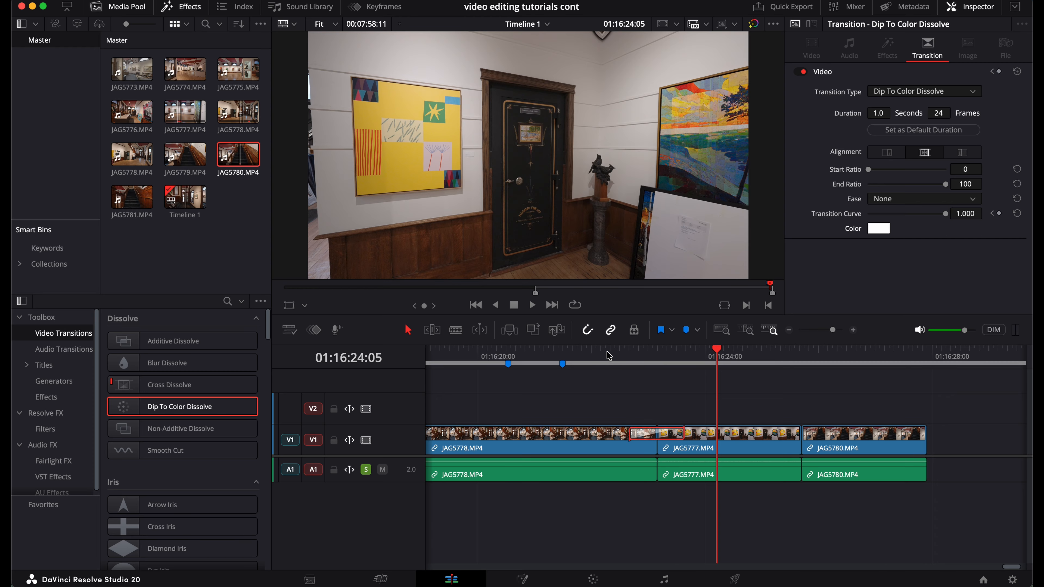
Set the Dip To Color Dissolve transition's color to bright green using the color wheel.
left_click(880, 229)
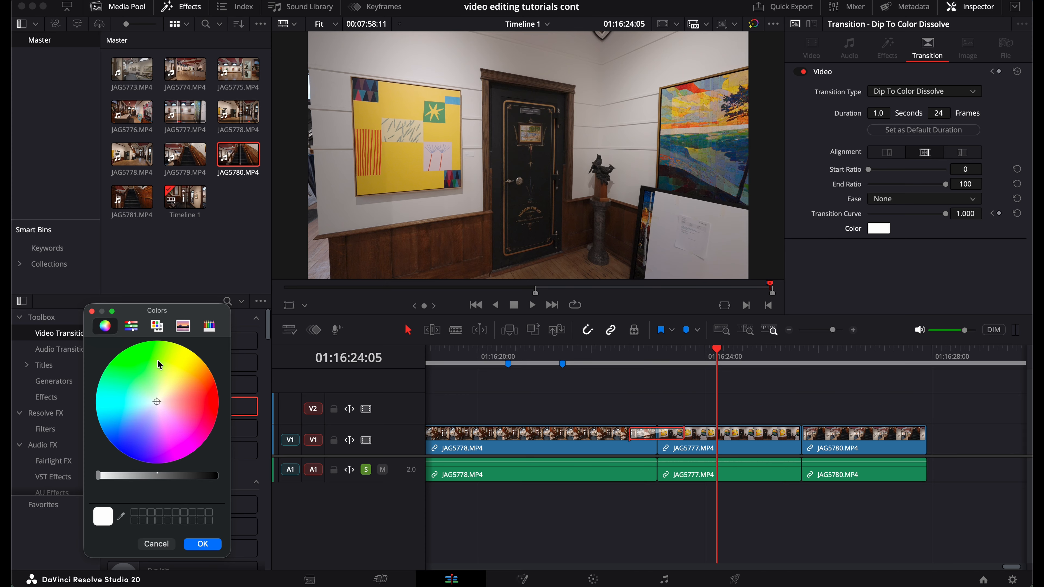
left_click(147, 363)
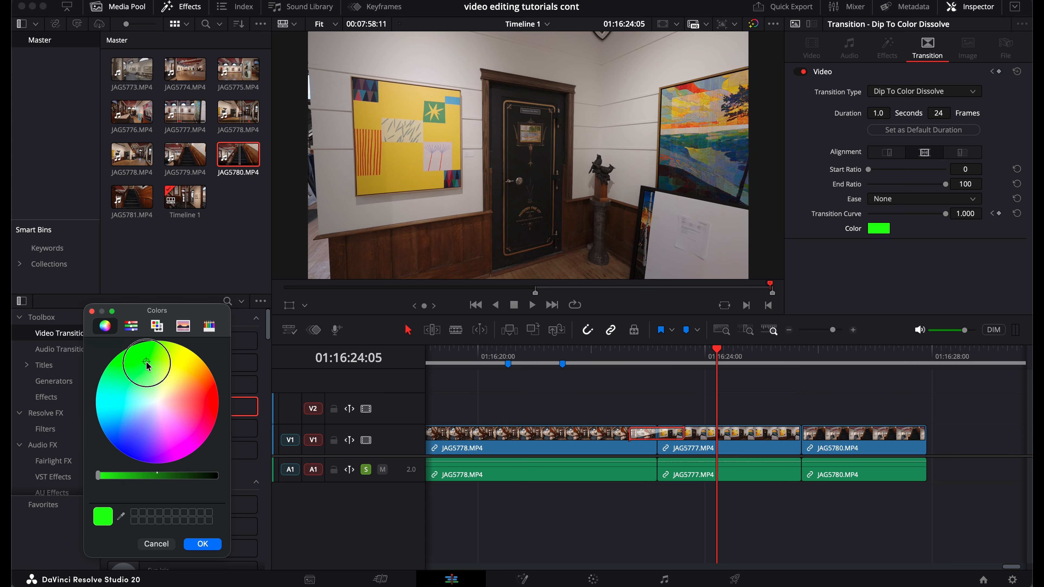
left_click_drag(148, 366, 111, 364)
left_click(203, 543)
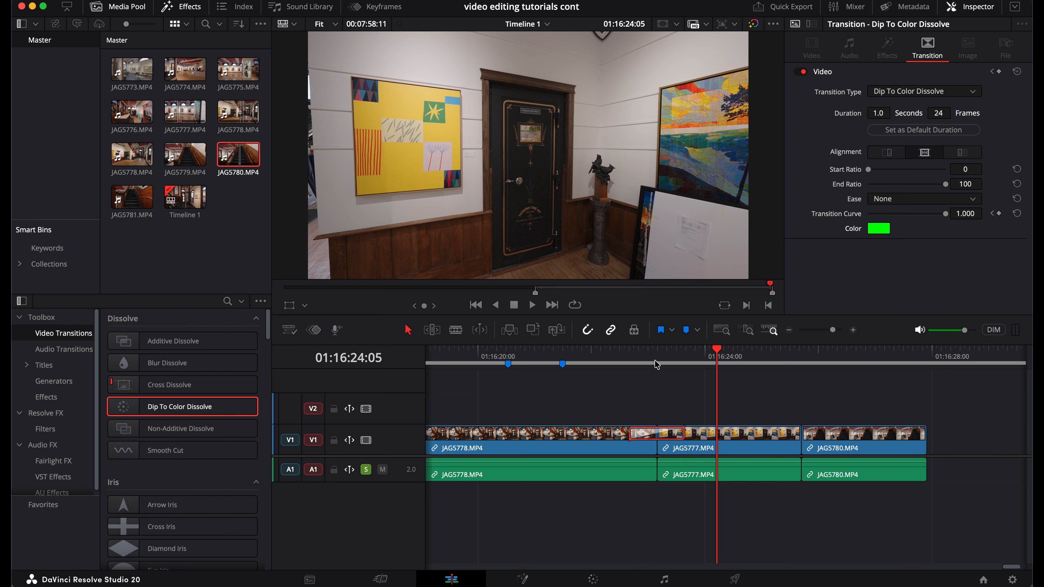
Play through the green Dip To Color Dissolve and set its color to black.
left_click(615, 360)
key("space")
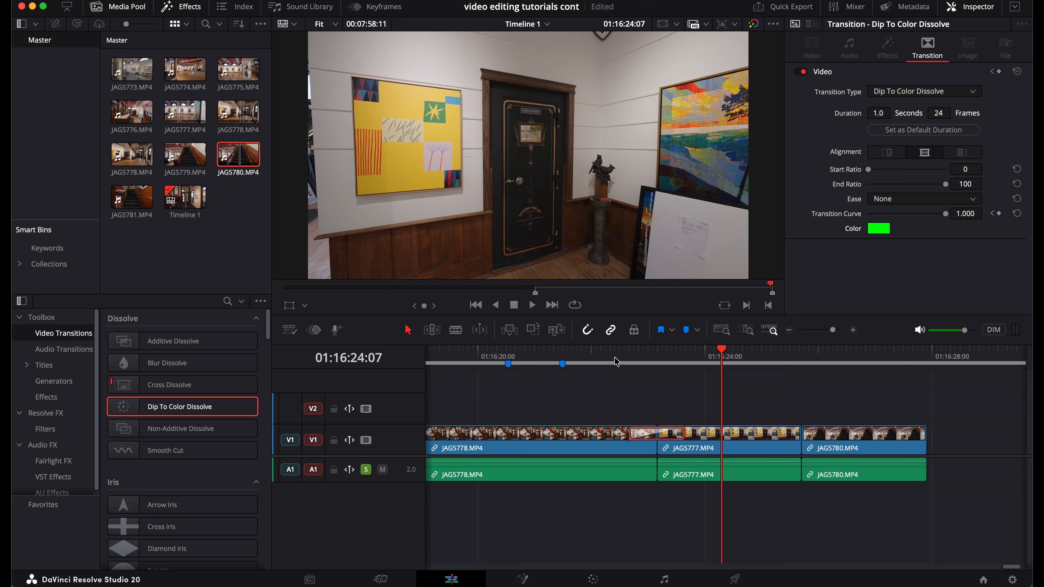
left_click(879, 229)
left_click(216, 475)
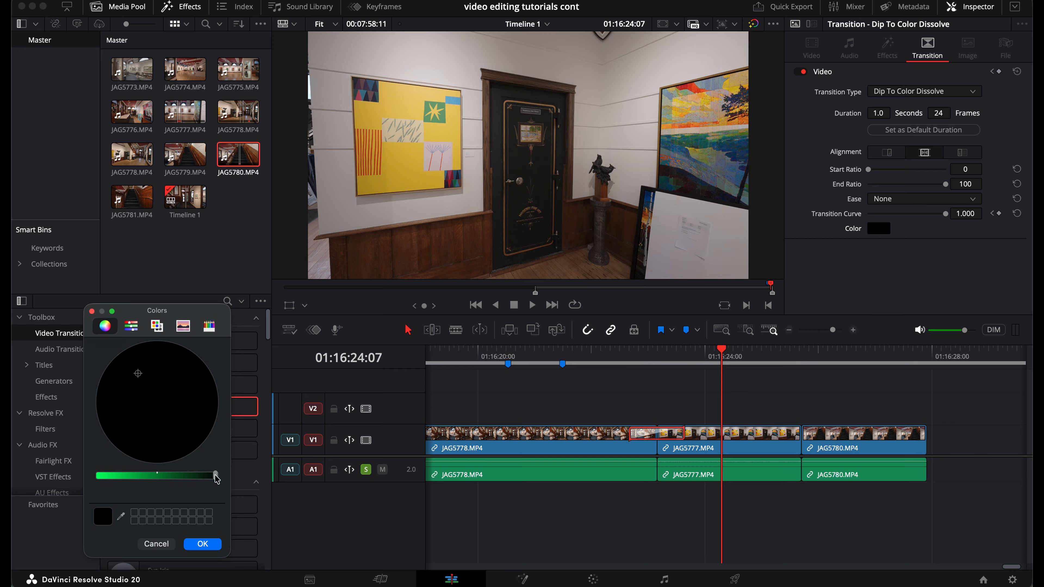
left_click(179, 475)
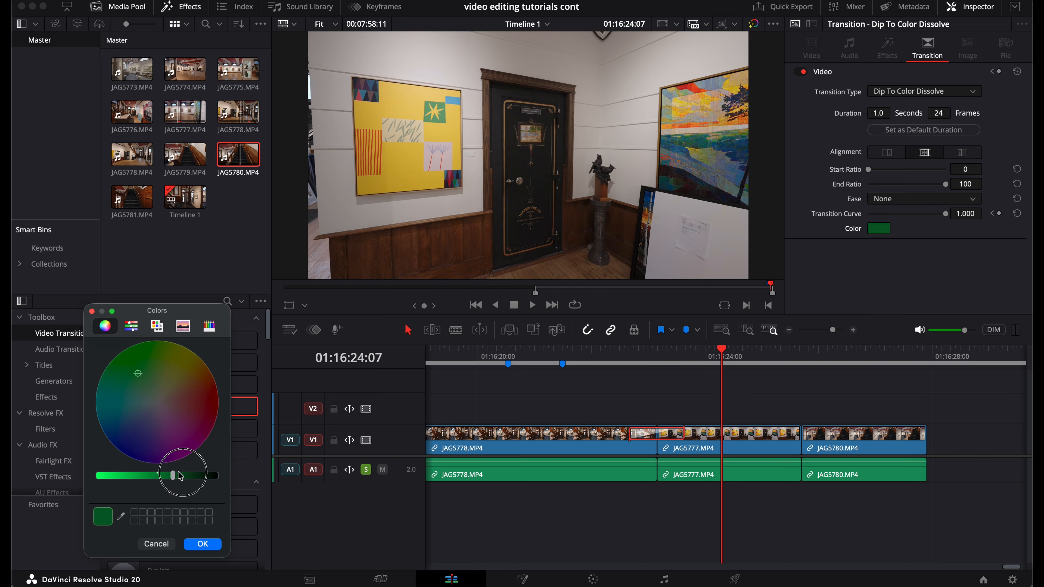
left_click_drag(178, 474, 216, 475)
left_click(203, 544)
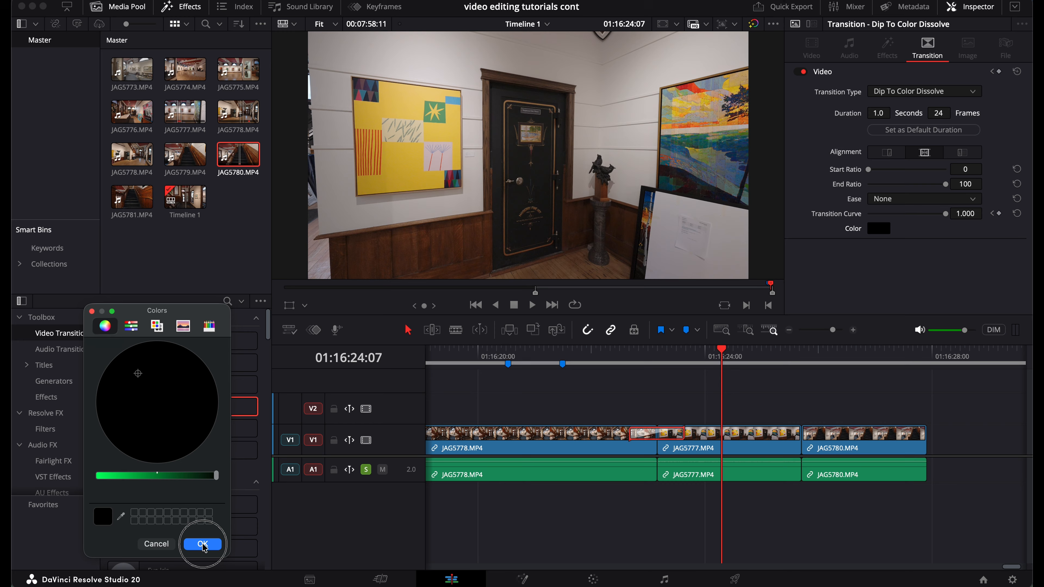
Play back the black Dip To Color Dissolve from just before the transition.
left_click(619, 354)
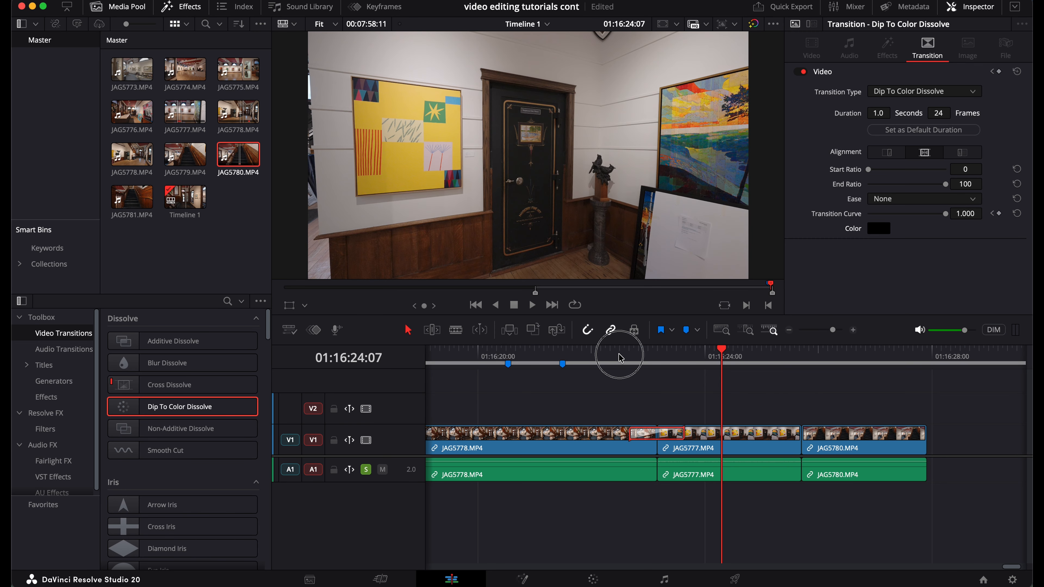
key("space")
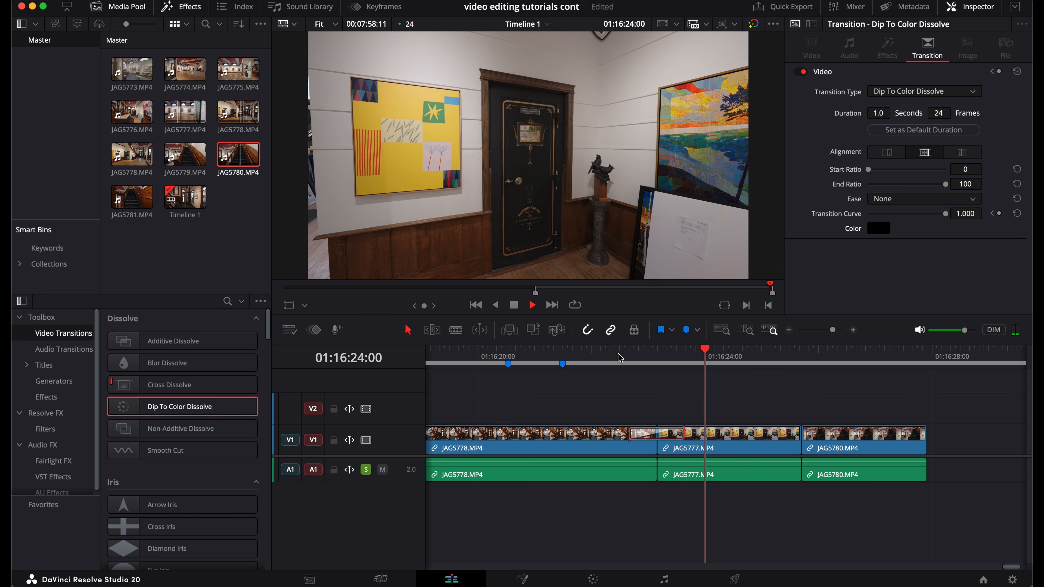
key("space")
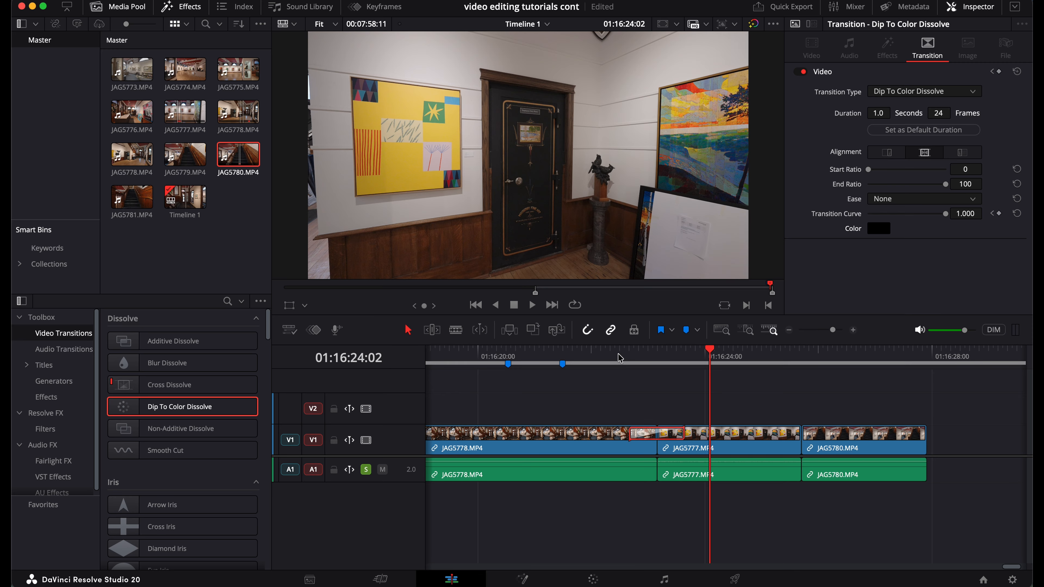
Save the project and delete the Dip To Color Dissolve between JAG5778.MP4 and JAG5777.MP4.
key("super+s")
key("Delete")
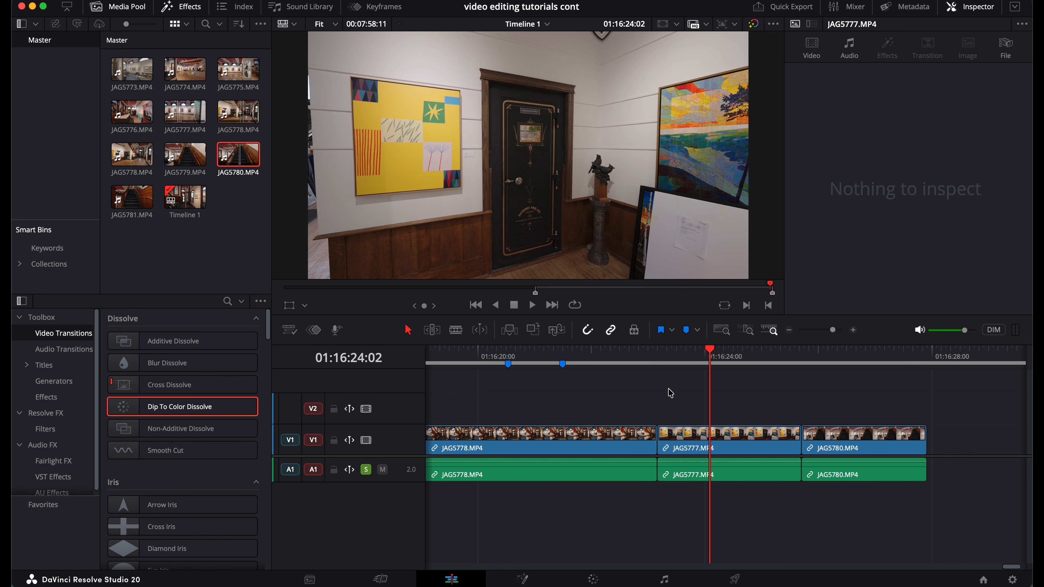
Shift JAG5777.MP4 and JAG5780.MP4 together about 3 frames forward, leaving a small gap after JAG5778.MP4.
left_click(833, 334)
left_click_drag(831, 332, 833, 332)
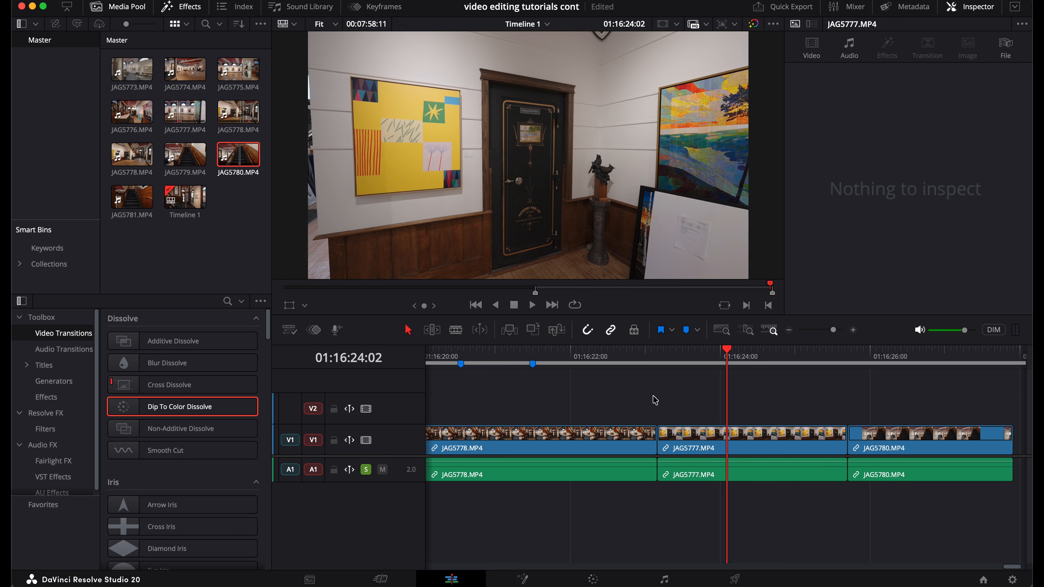
left_click(687, 399)
left_click_drag(689, 403, 896, 494)
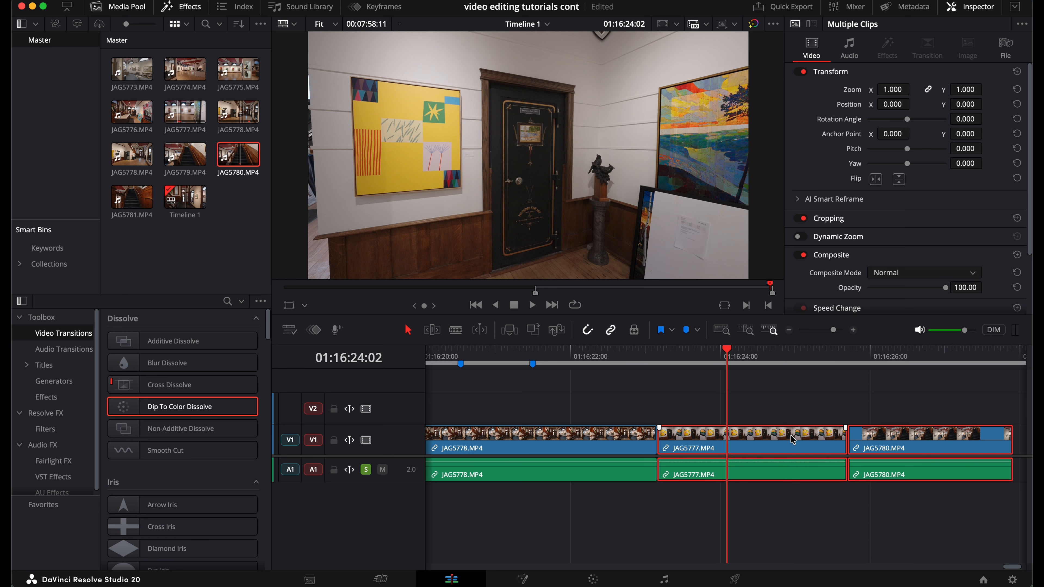
left_click_drag(792, 439, 803, 438)
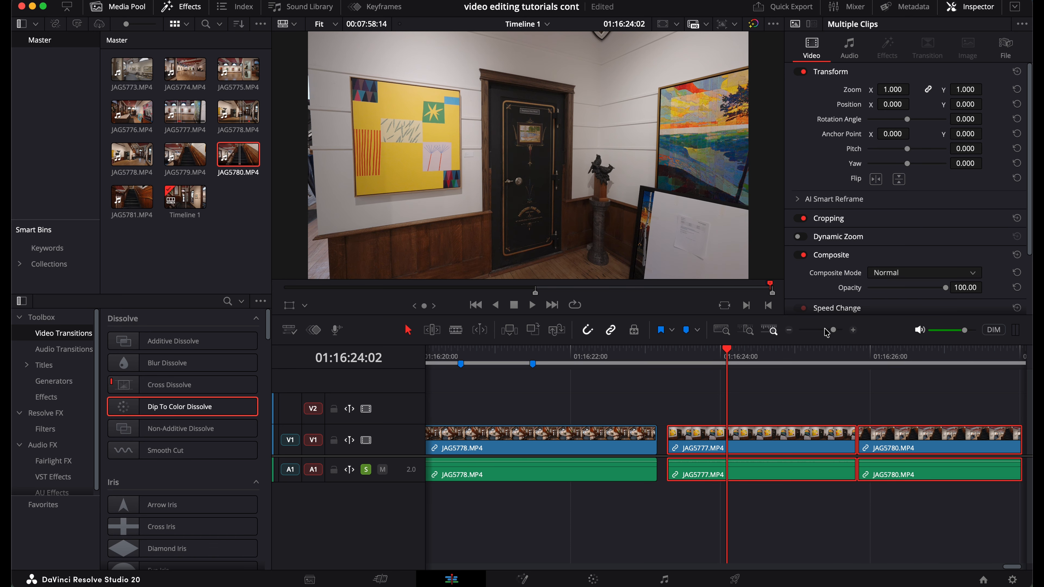
Add a Dip To Color Dissolve at the start of JAG5777.MP4, over the gap after JAG5778.MP4.
left_click_drag(834, 331, 826, 332)
left_click(717, 358)
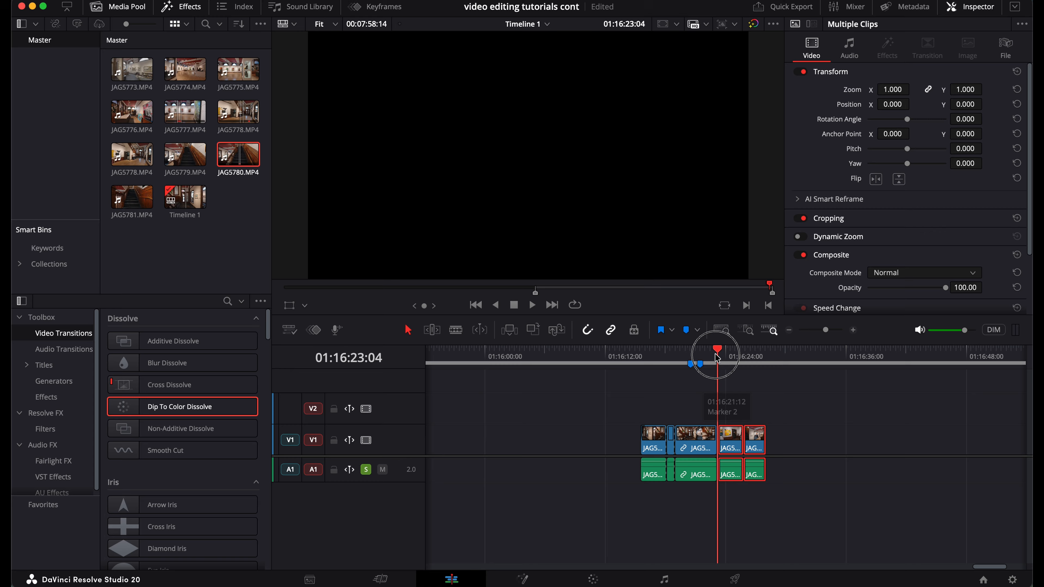
left_click(708, 356)
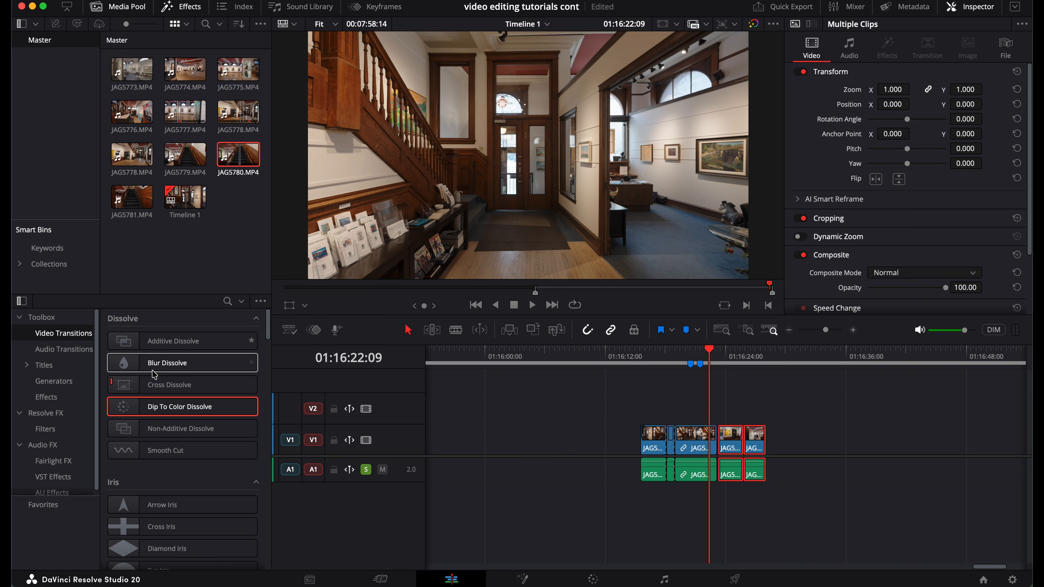
left_click_drag(172, 407, 719, 427)
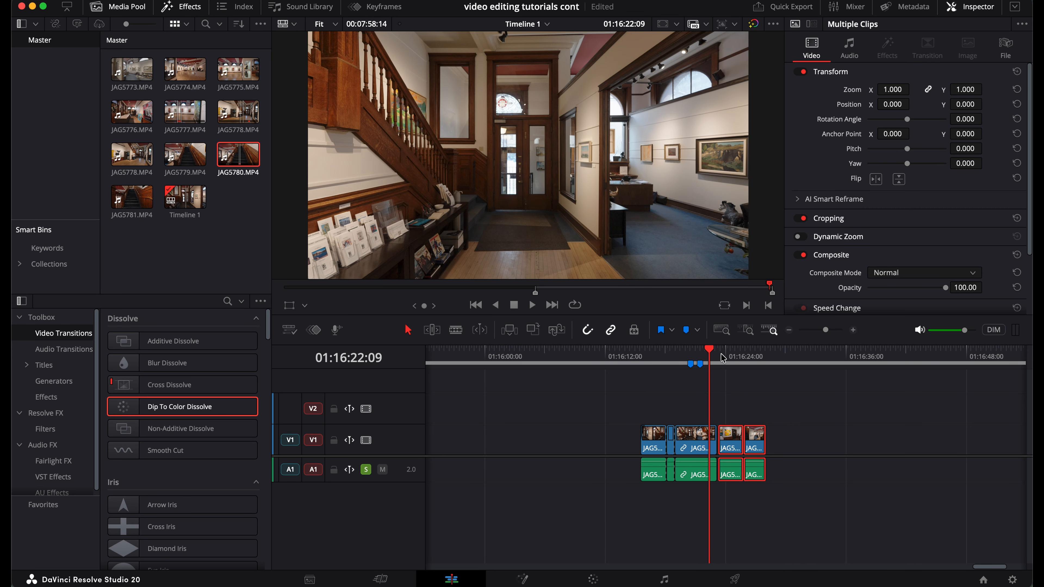
Scrub and play through the Dip To Color Dissolve at the gap between JAG5778.MP4 and JAG5777.MP4.
left_click(720, 356)
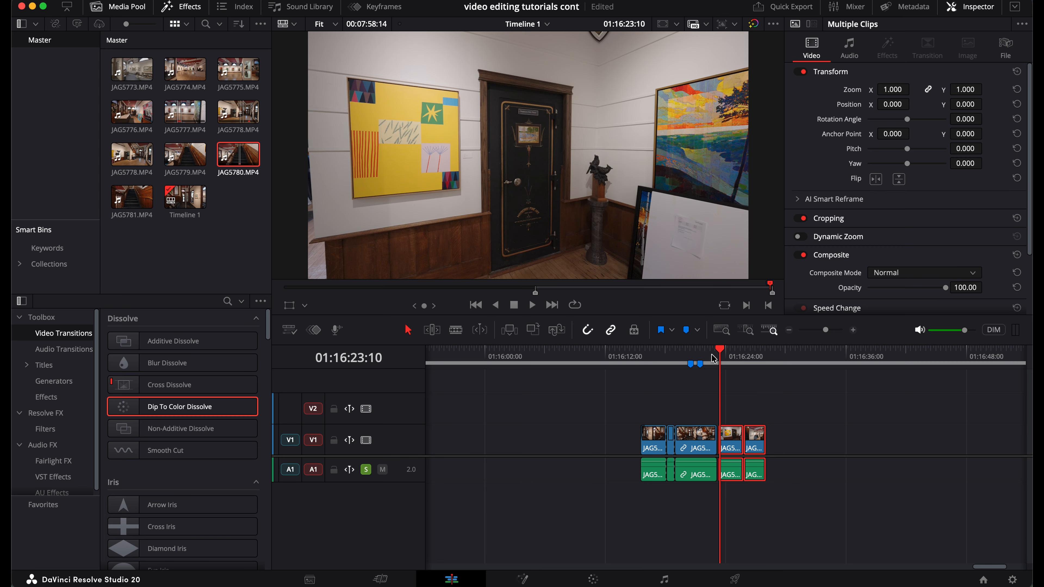
left_click(711, 355)
left_click_drag(718, 353, 744, 358)
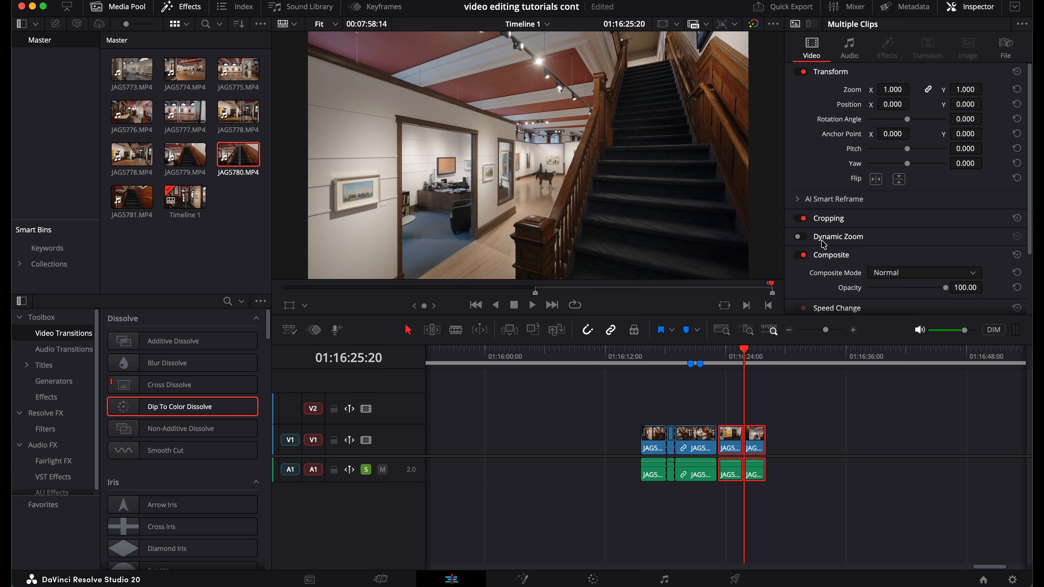
left_click(834, 330)
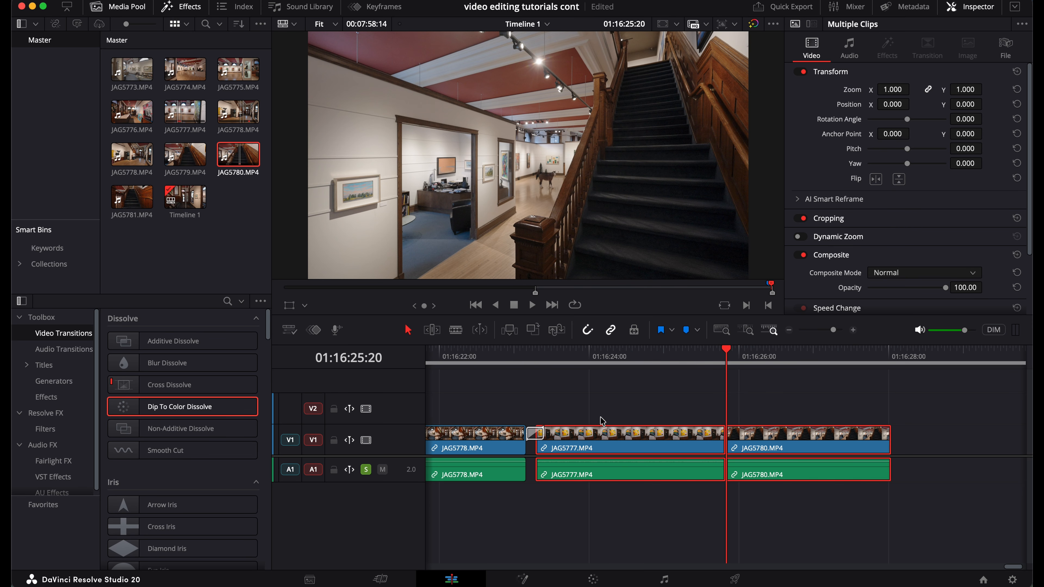
left_click(529, 359)
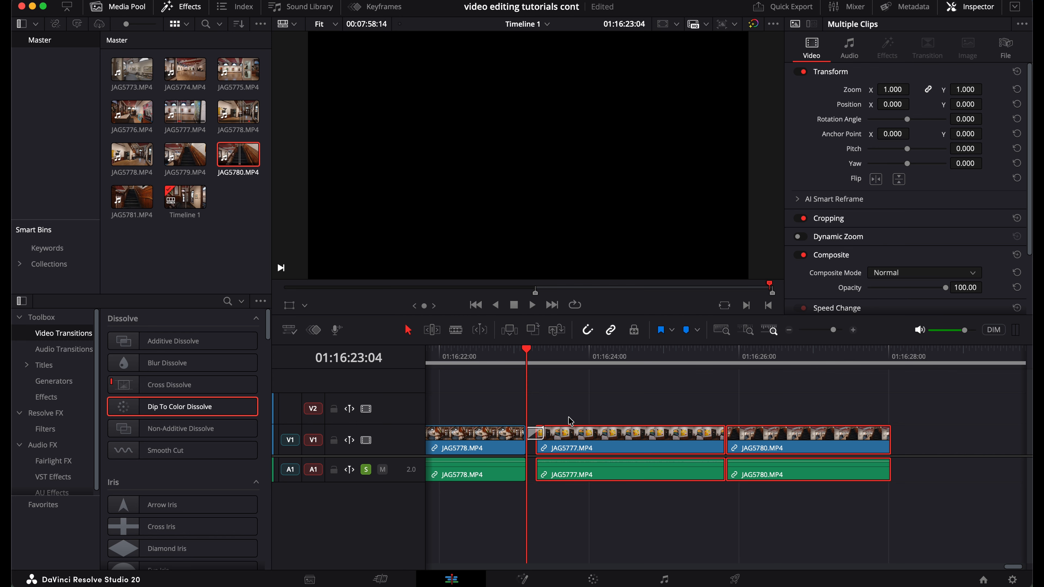
key("space")
left_click(489, 363)
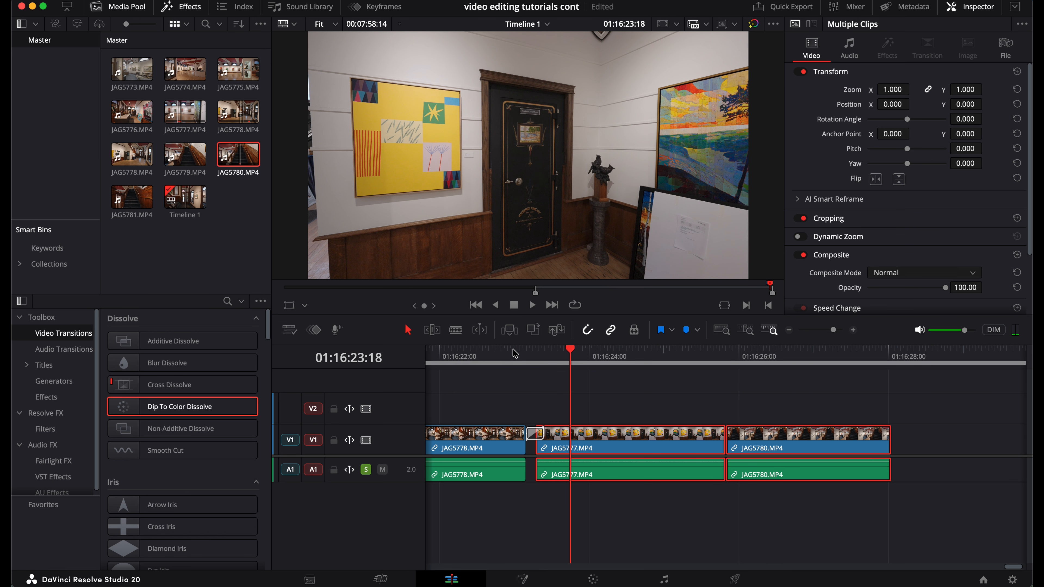
left_click(516, 353)
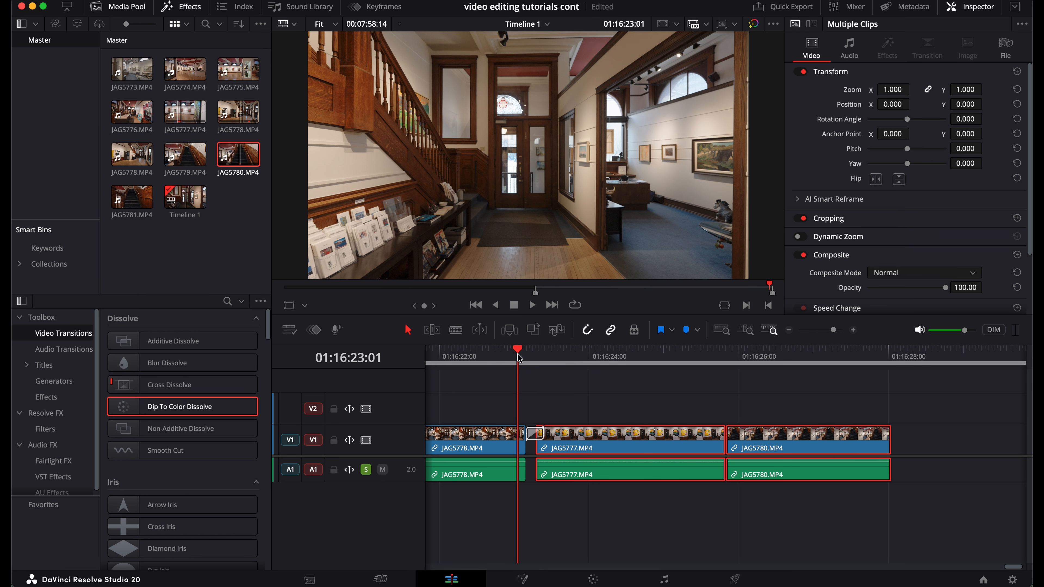
left_click(527, 355)
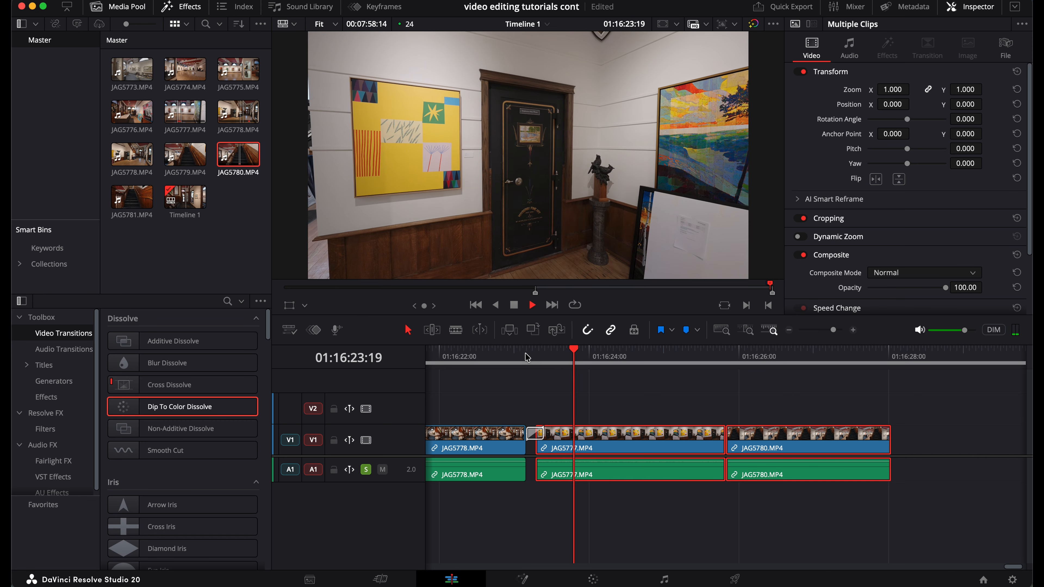
key("space")
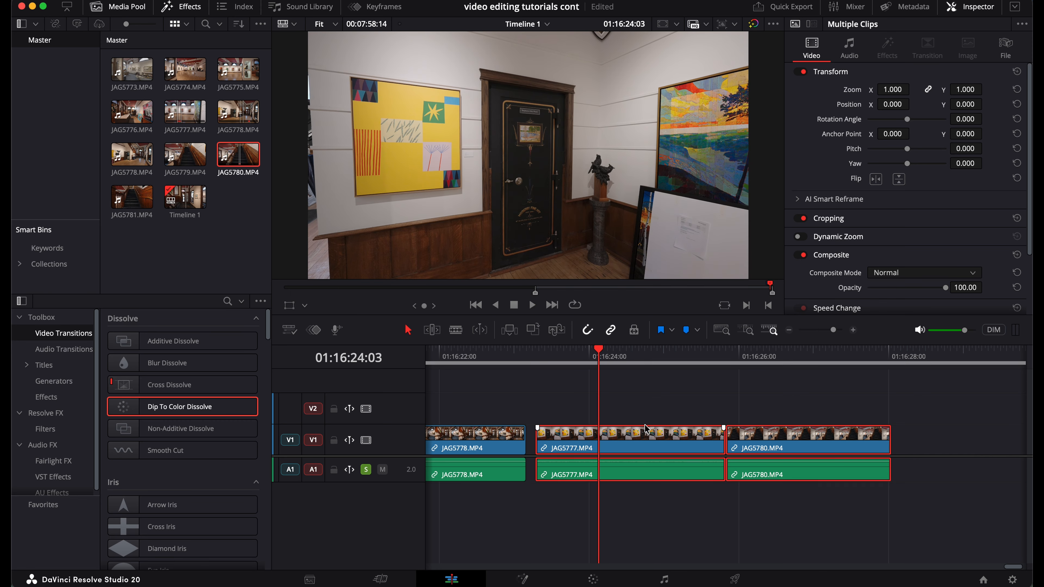
Move JAG5777.MP4 and JAG5780.MP4 back against JAG5778.MP4 and add a Dip To Color Dissolve on the cut between JAG5778.MP4 and JAG5777.MP4.
left_click_drag(649, 438, 640, 439)
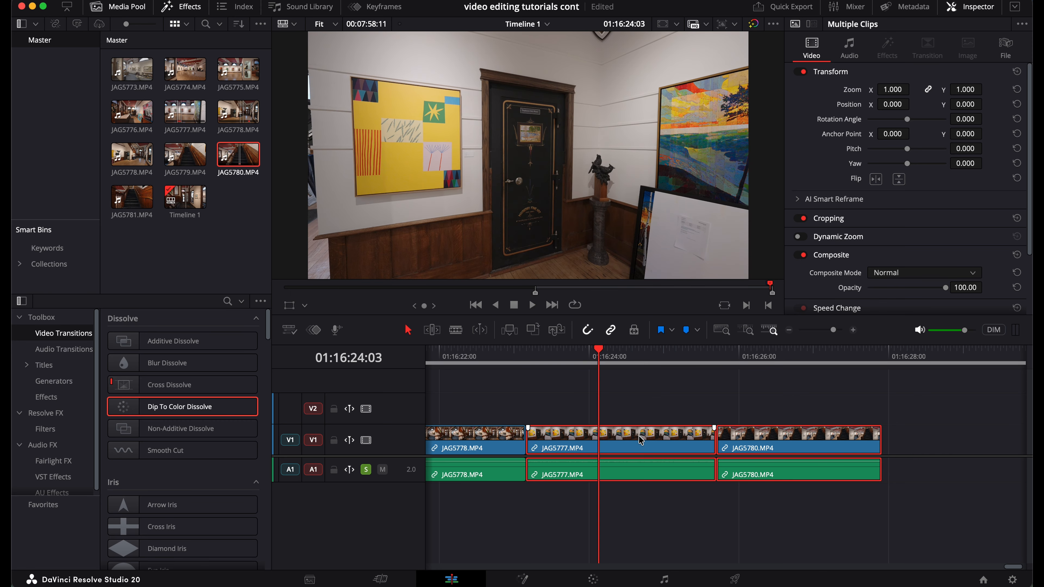
left_click_drag(204, 406, 523, 441)
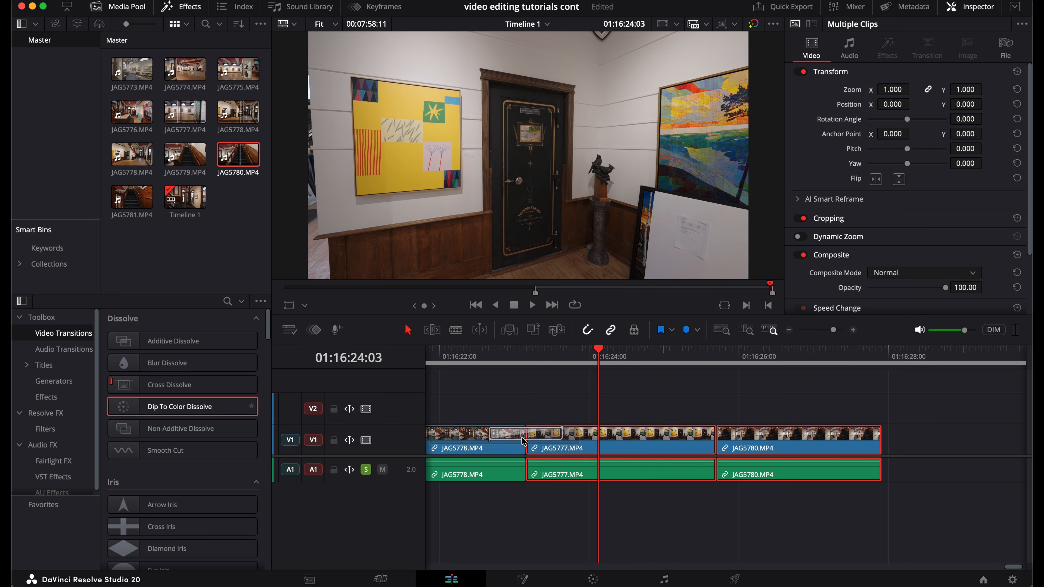
Play back the Dip To Color Dissolve on the closed cut, starting just before the transition.
left_click(480, 357)
key("space")
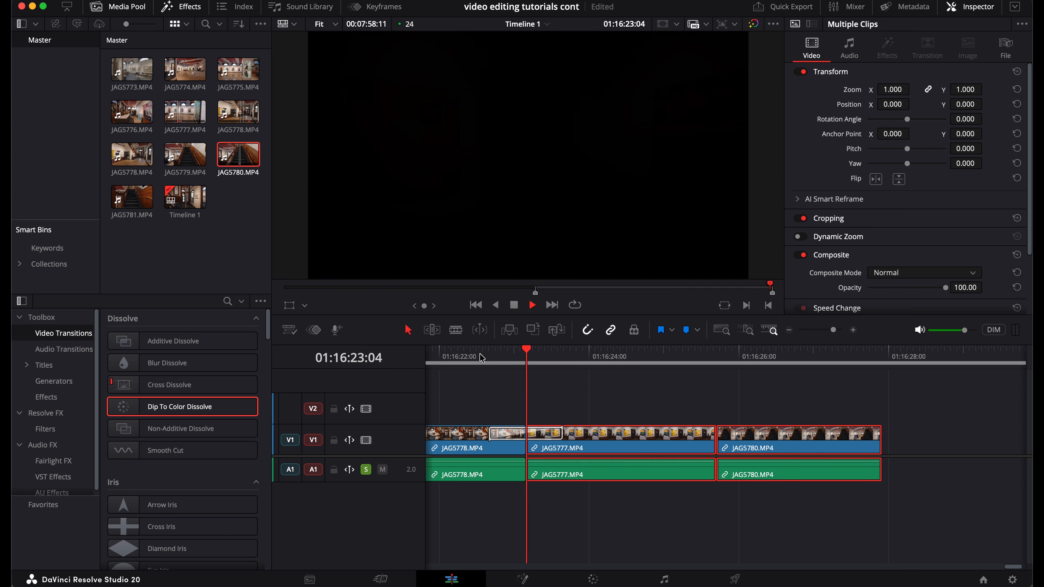
left_click(461, 357)
key("space")
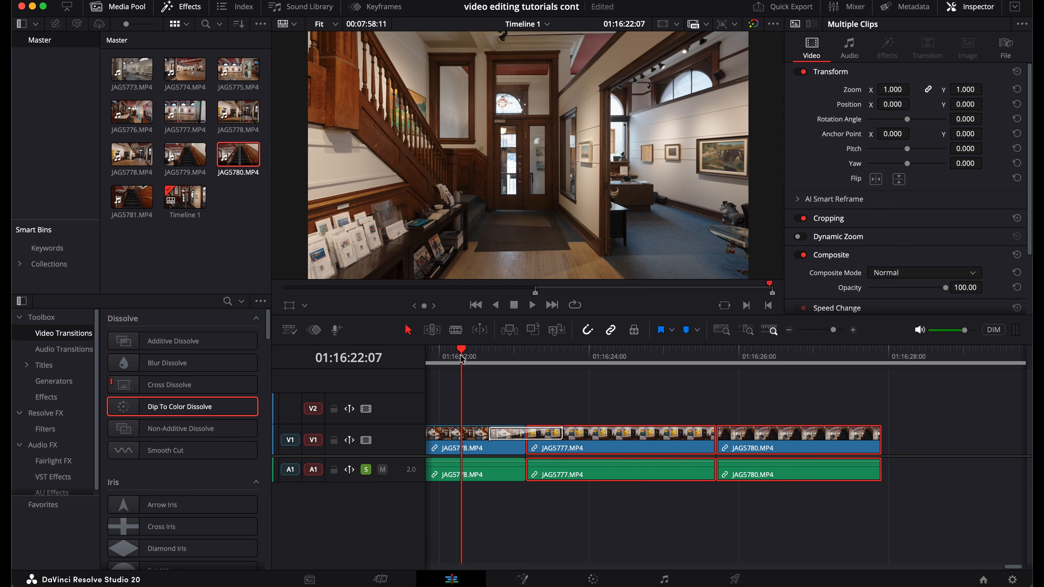
left_click(476, 353)
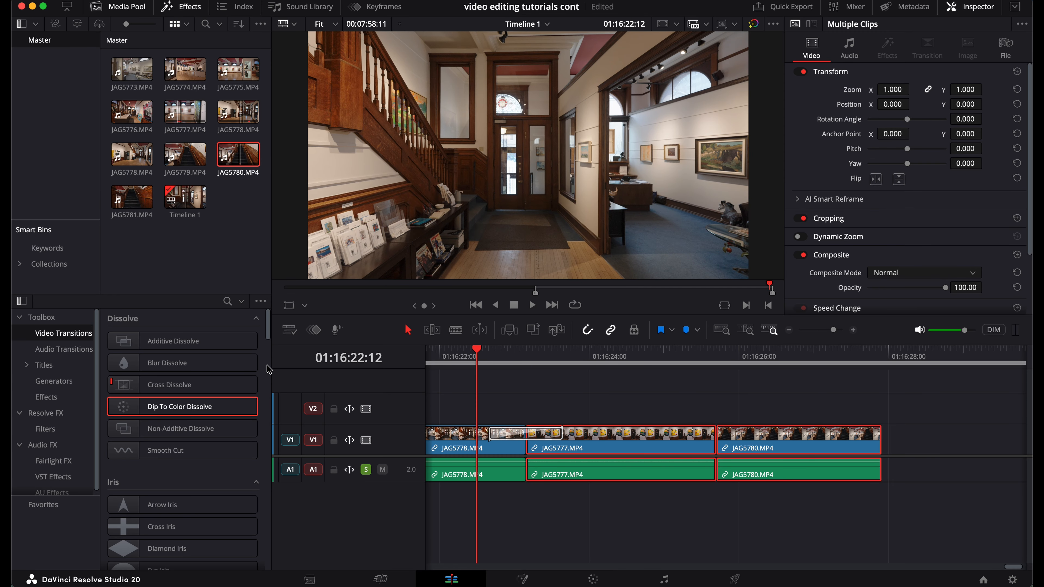
Replace the Dip To Color Dissolve with a Barn Door transition and play through it.
scroll(224, 405, "down", 10)
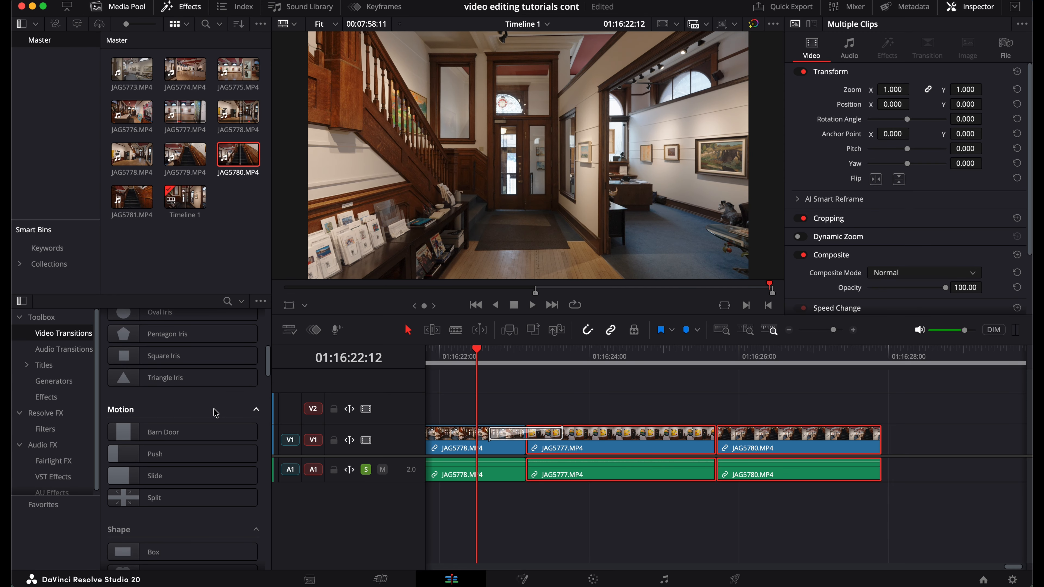
left_click_drag(202, 432, 537, 432)
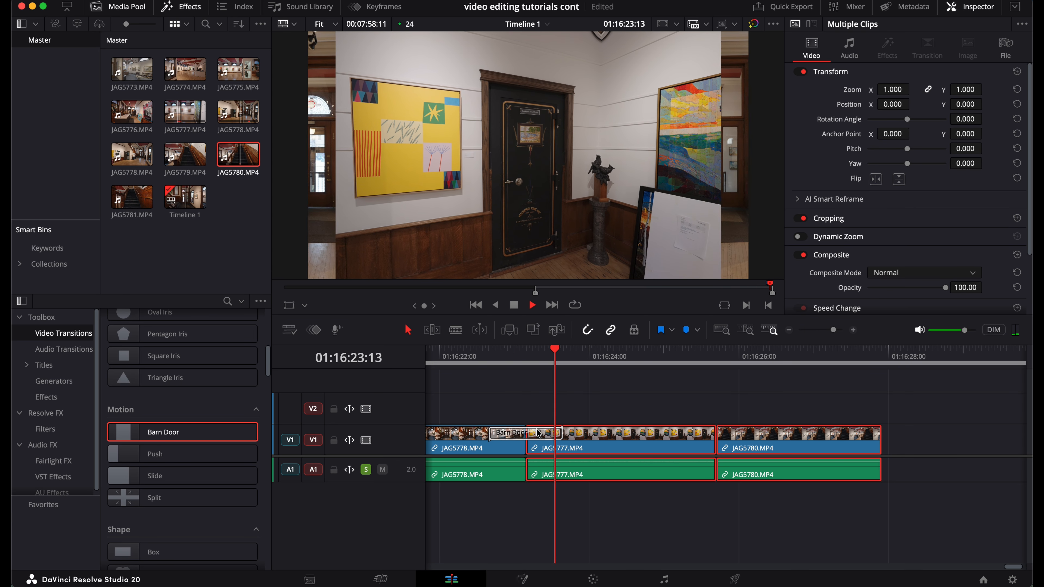
key("space")
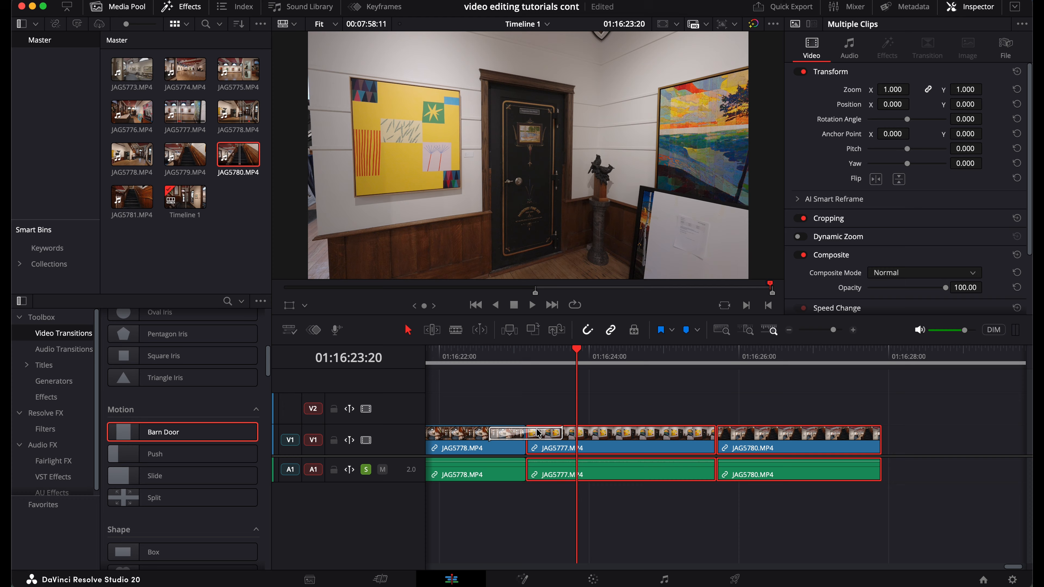
Delete the Barn Door transition between JAG5778.MP4 and JAG5777.MP4.
scroll(184, 431, "down", 2)
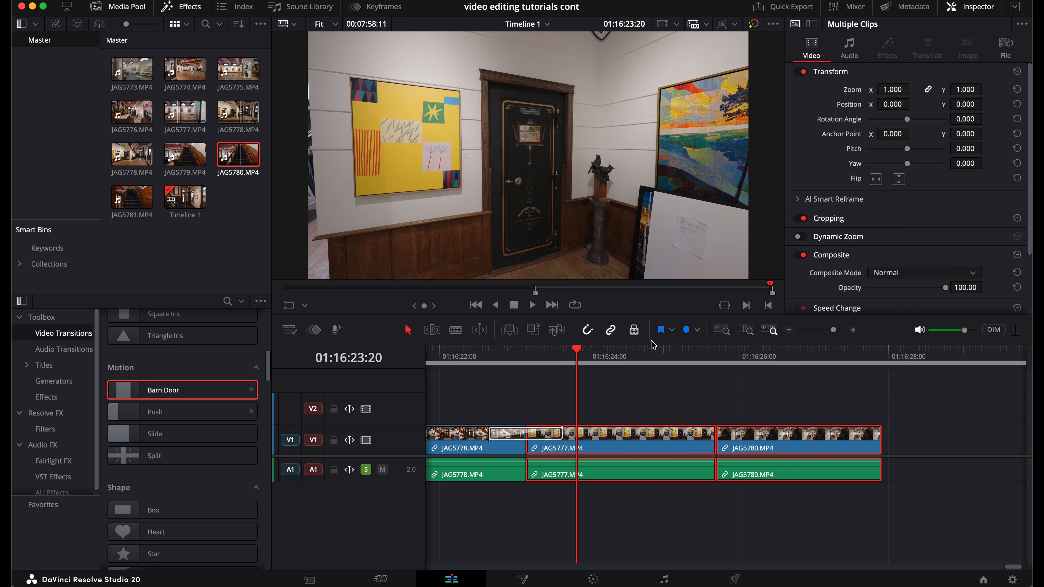
left_click(542, 432)
key("Delete")
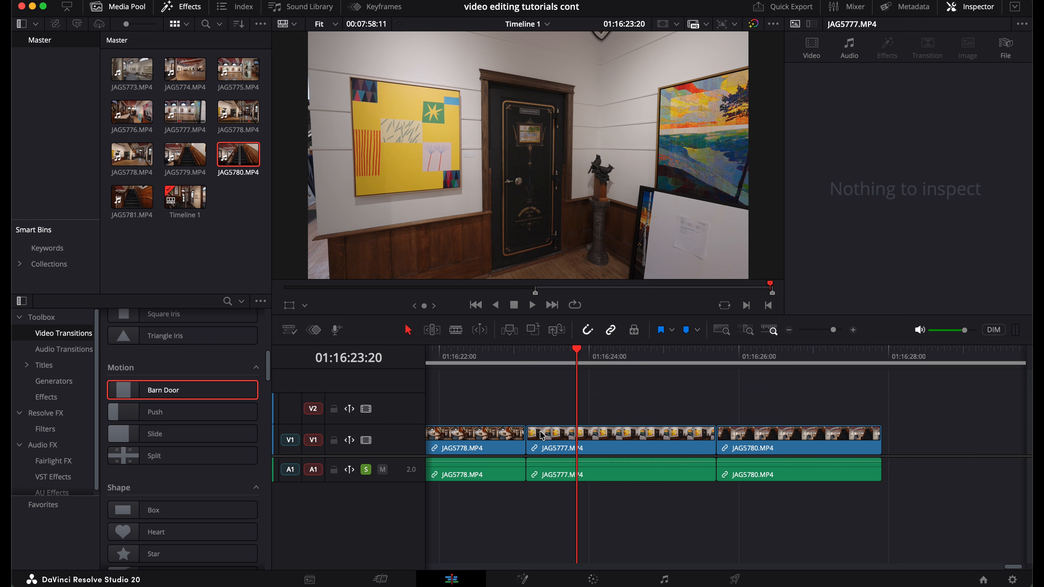
Browse the video transitions library beyond the Motion category for other transition styles.
scroll(164, 427, "down", 10)
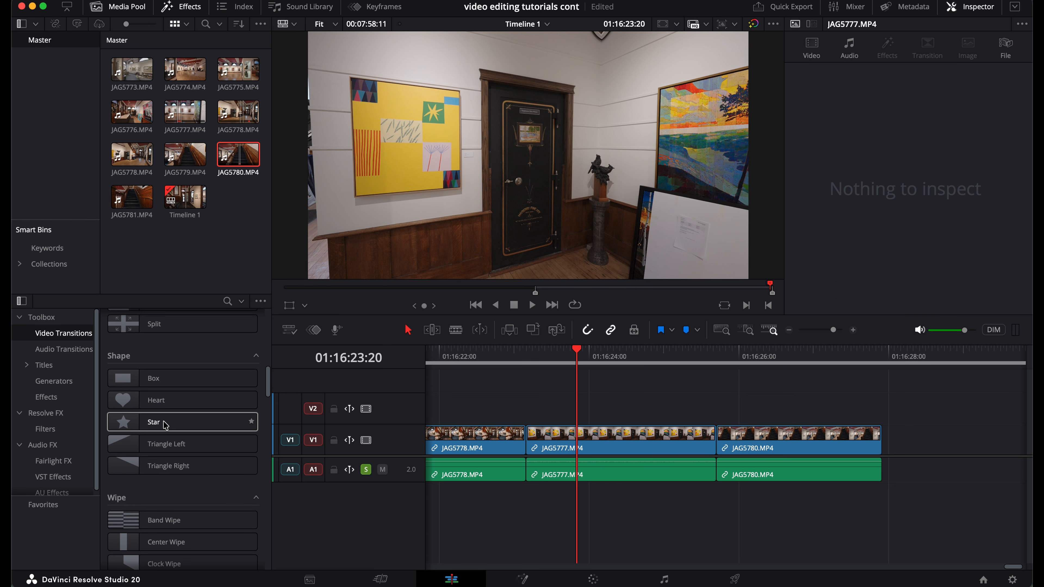
scroll(164, 426, "up", 15)
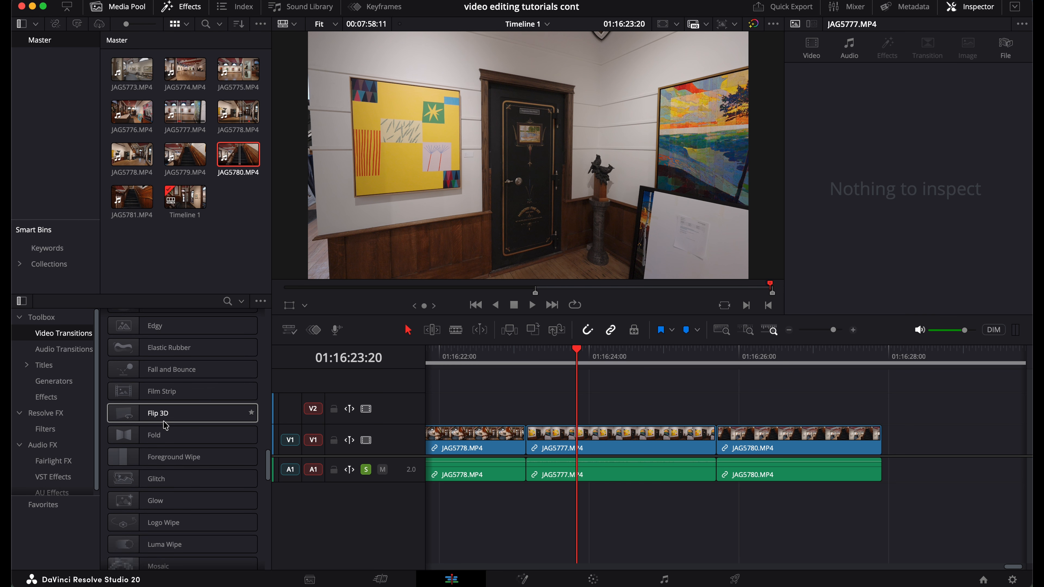